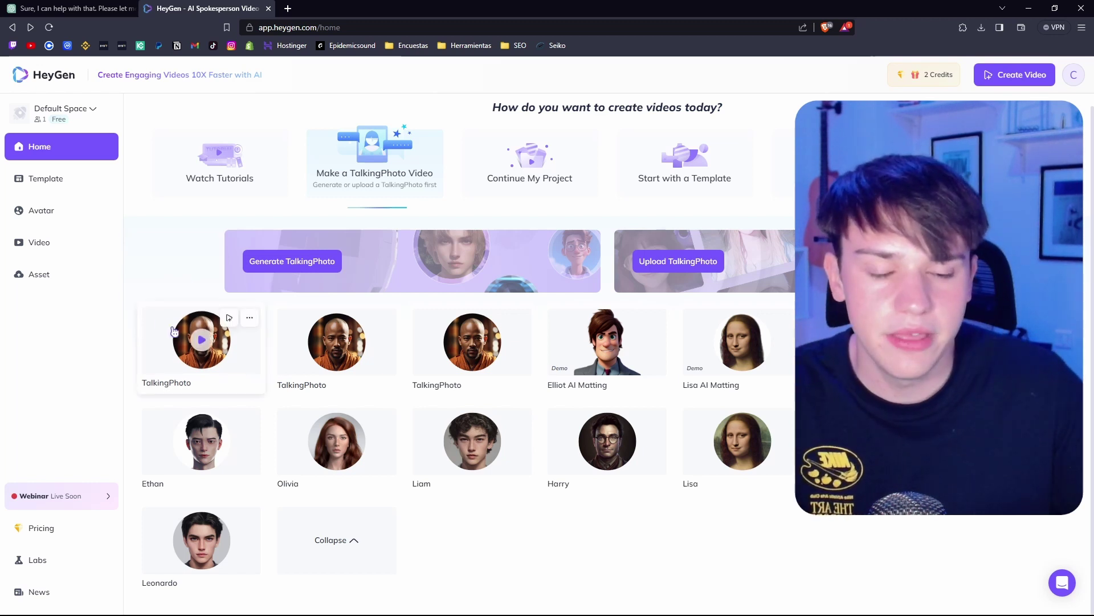
Create a portrait video from the first monk TalkingPhoto and switch its avatar from circle view to the uncropped rectangular view.
left_click(227, 318)
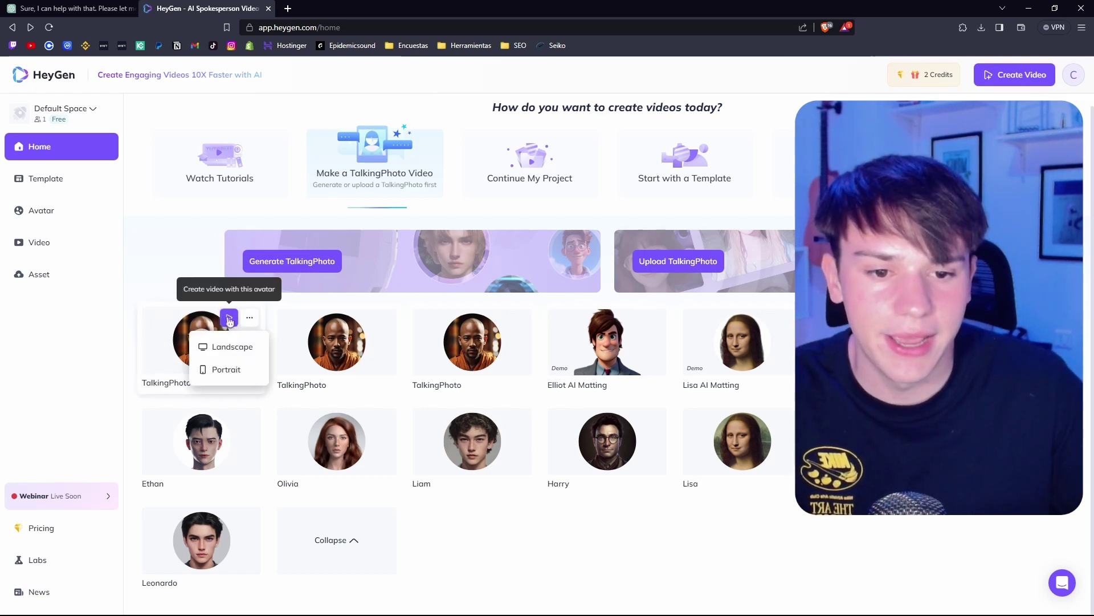
left_click(217, 371)
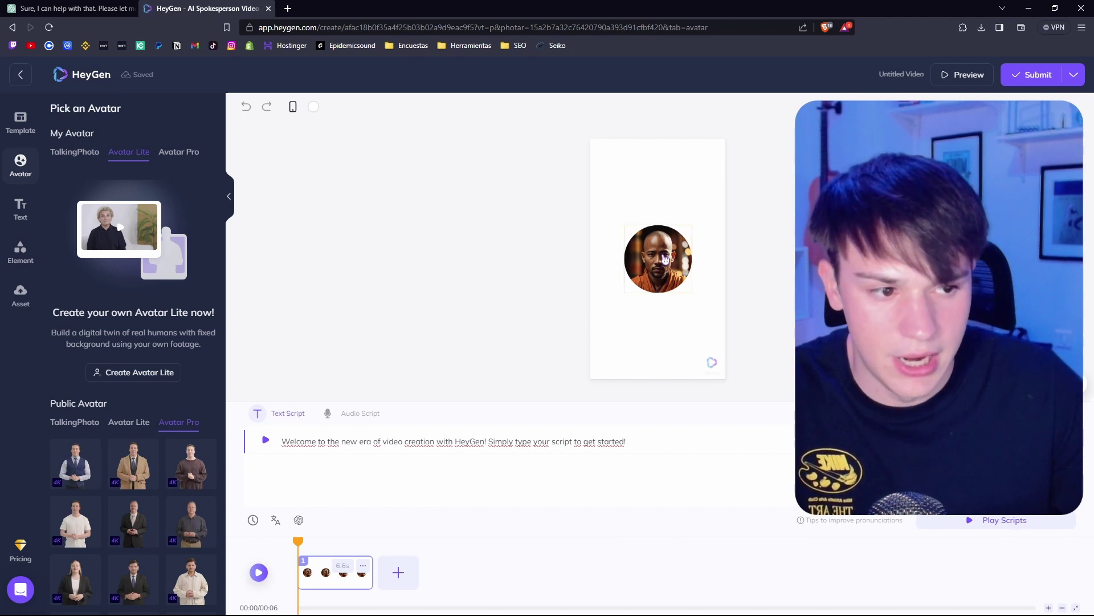
left_click(666, 257)
right_click(662, 260)
mouse_move(686, 273)
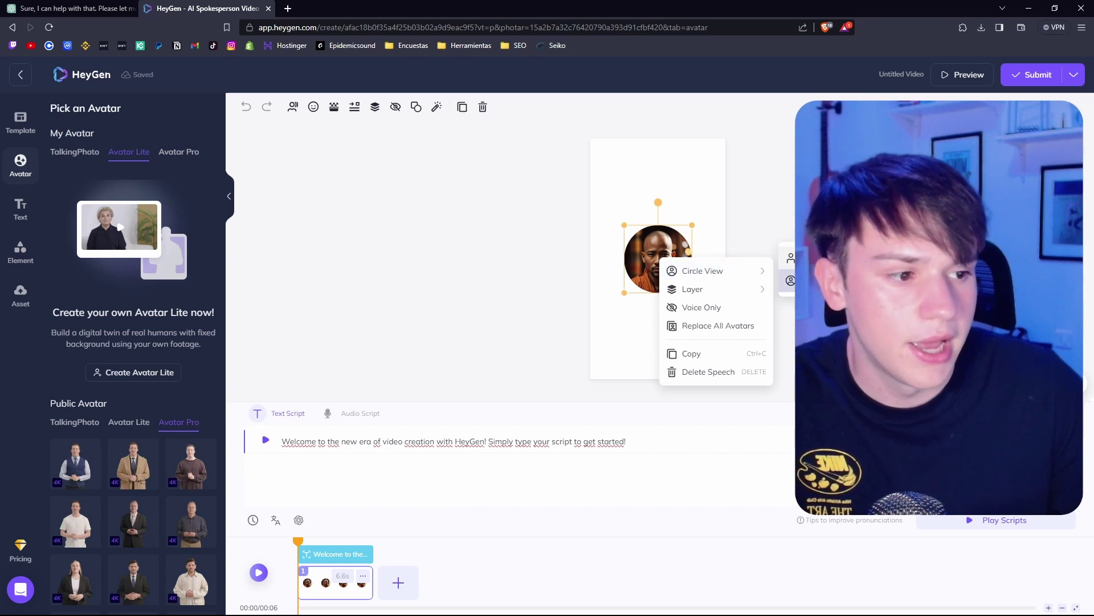
left_click(791, 258)
Enlarge the monk avatar so that it fills the whole portrait canvas.
left_click(641, 216)
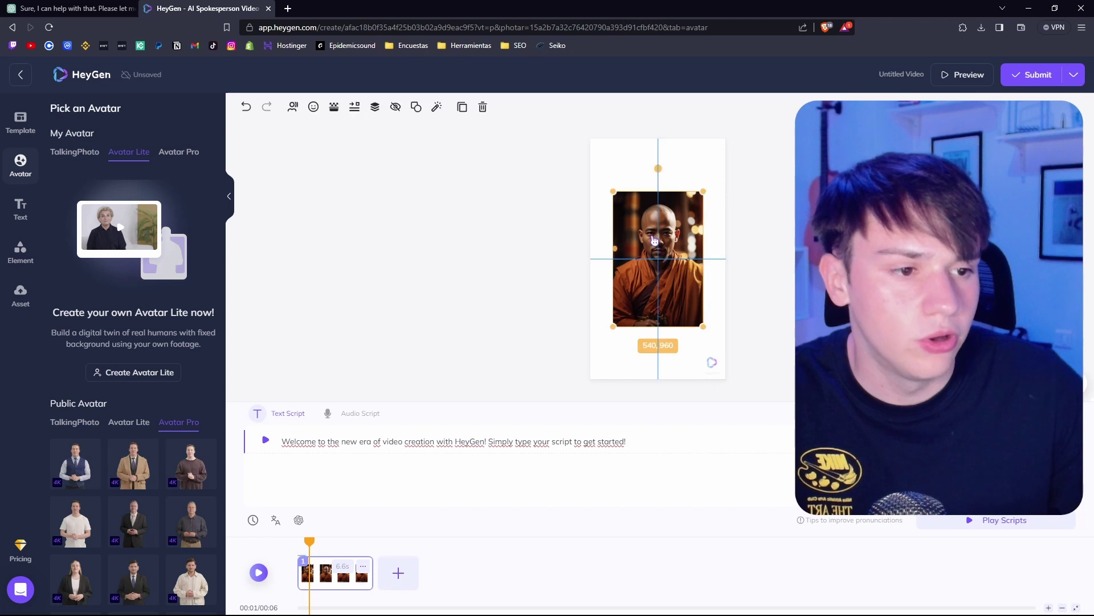
left_click_drag(613, 192, 590, 139)
left_click_drag(714, 326, 726, 379)
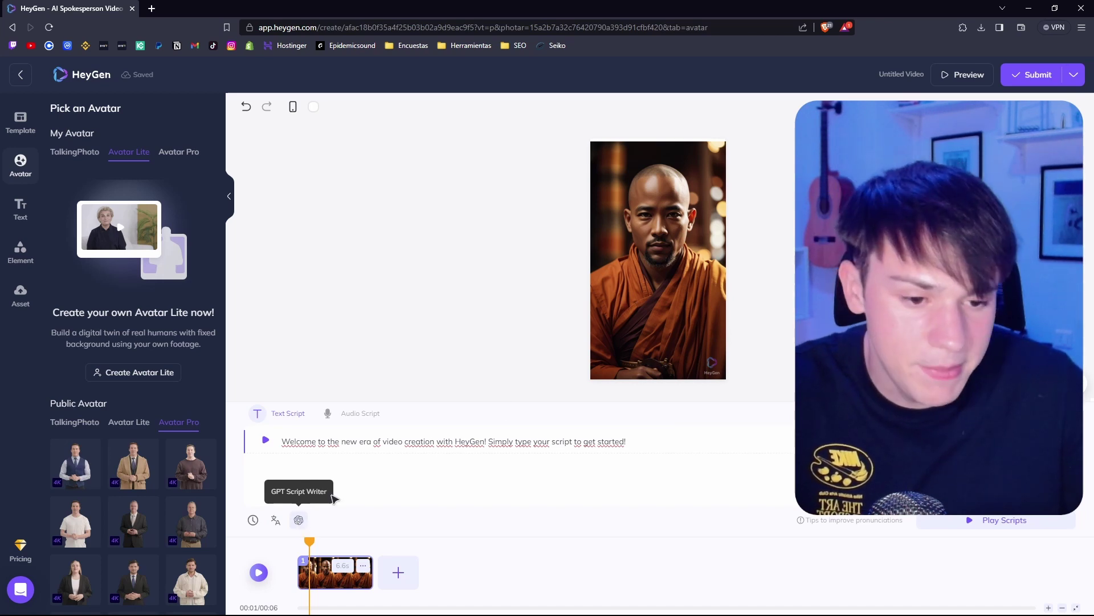
Ask the GPT Script Writer: "Escribe un guión para un video de entre 15 - 30 segundos , relacionado con motivación".
left_click(298, 520)
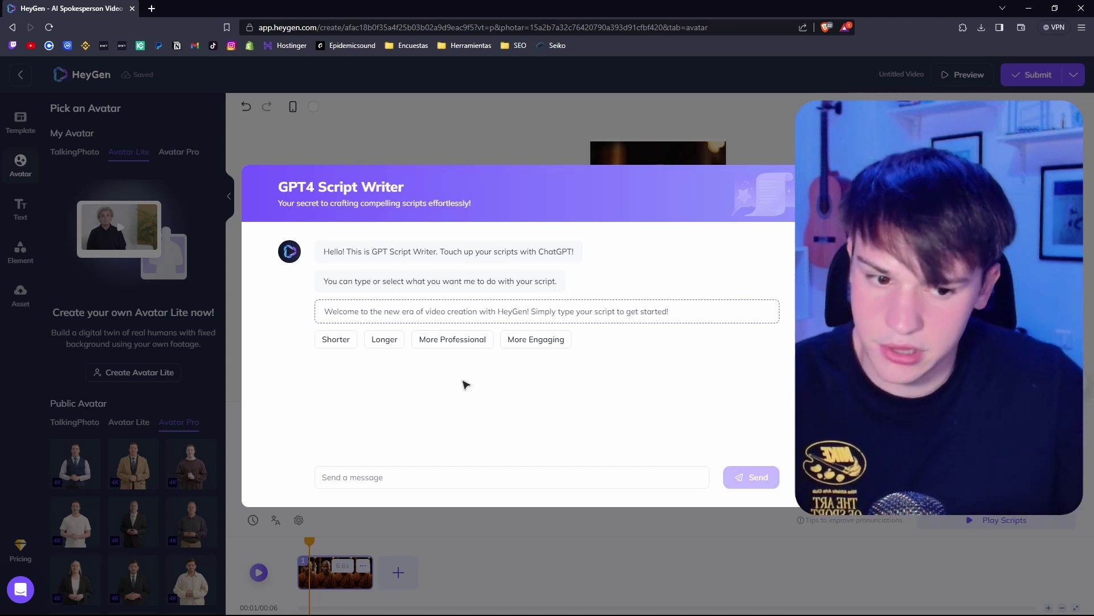
left_click(346, 477)
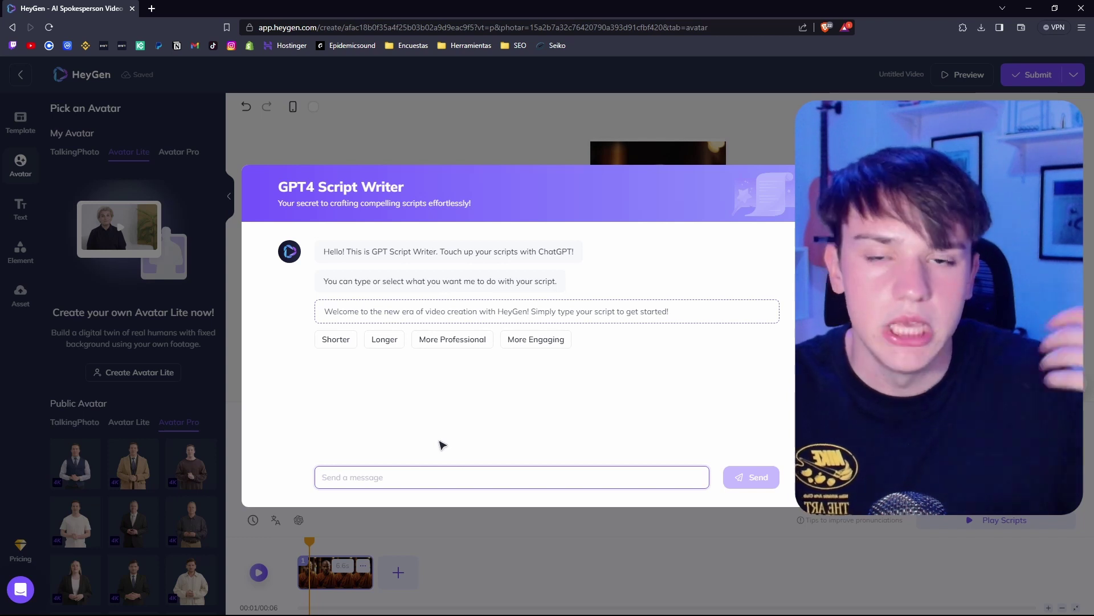
type("Escribe un guión para un video de entre 15 - 30 segundos , relacionado con motivación")
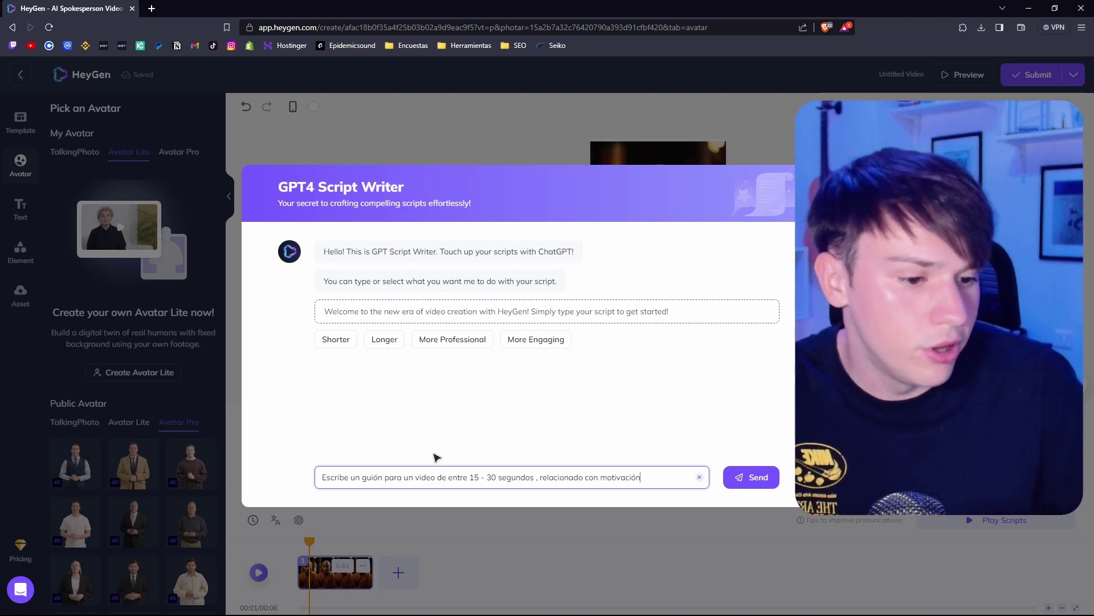
left_click(757, 482)
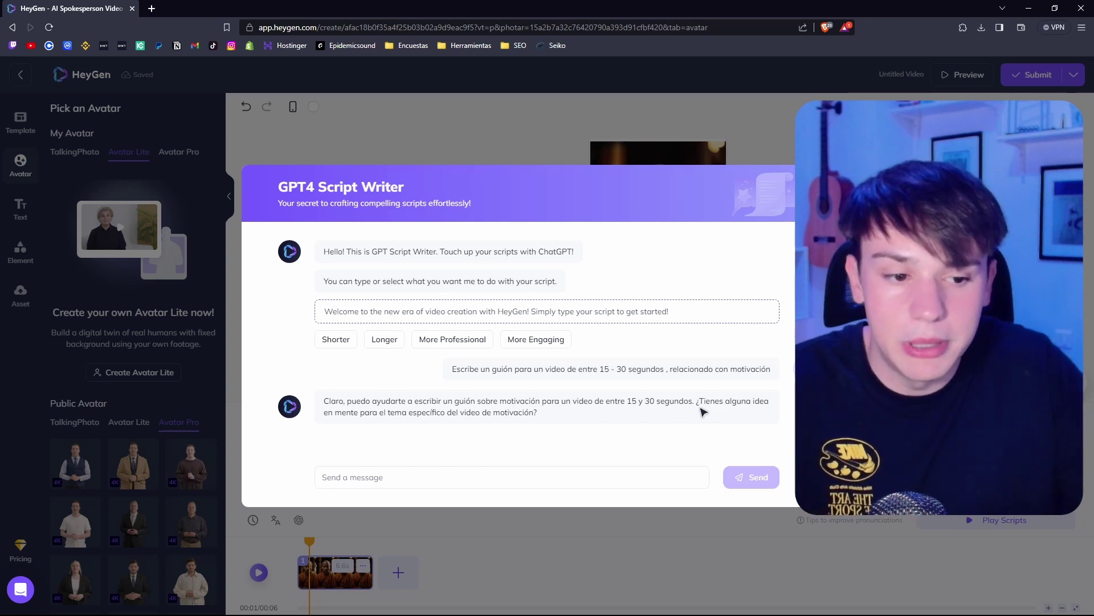
Answer the script writer's question about the specific topic with "Motivación para jovenes".
left_click(498, 476)
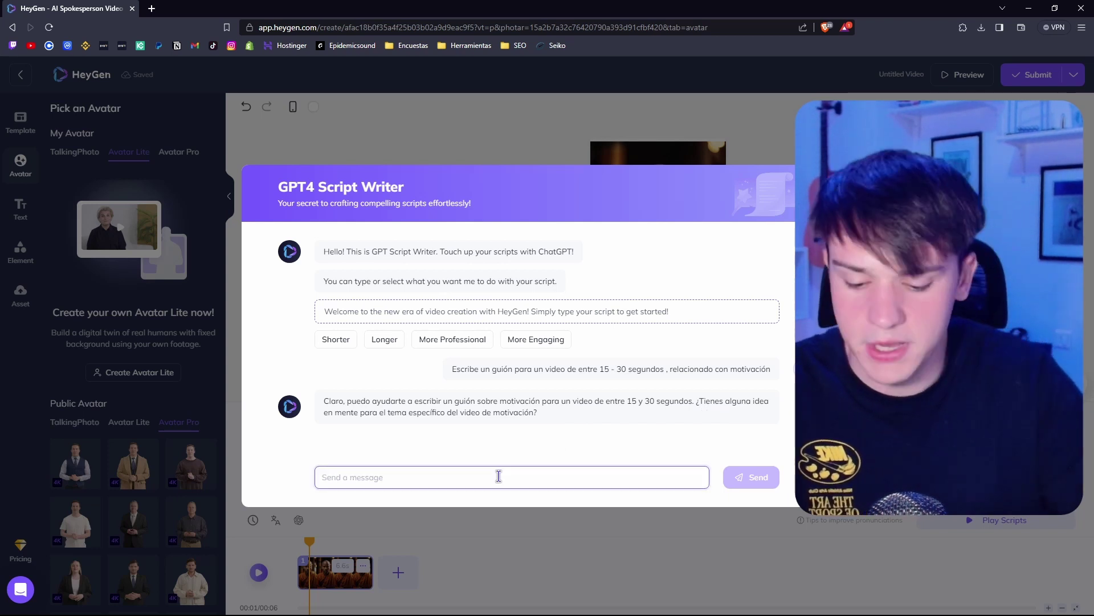
type("Motivación para jovenes")
key("Return")
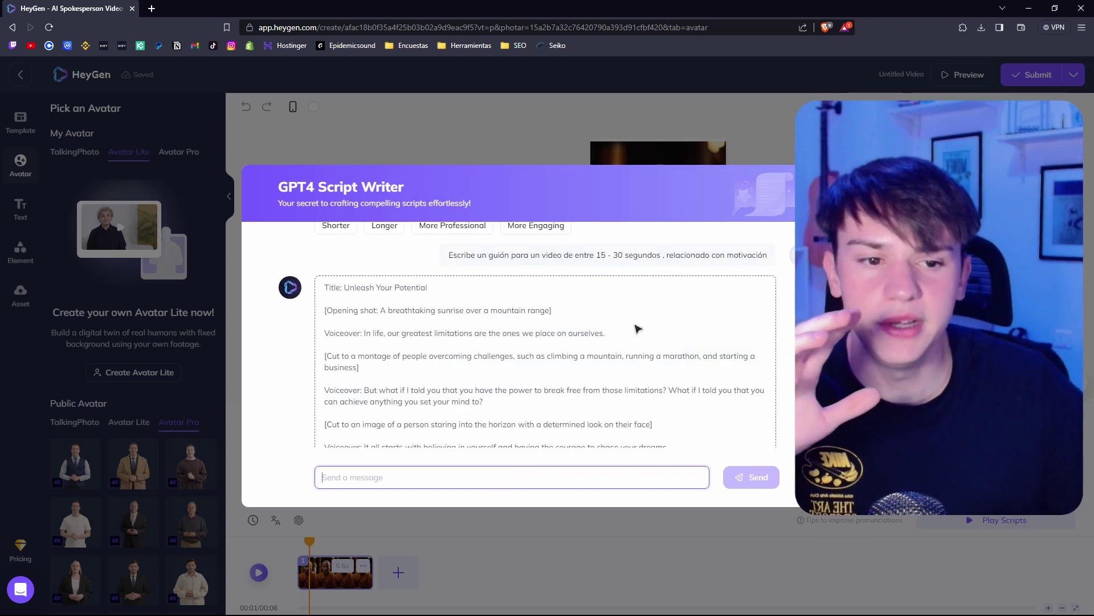
Apply the Spanish voice-over-only version of the generated script to the video and delete the "Voz en off:" label at its start.
scroll(579, 348, "down", 2)
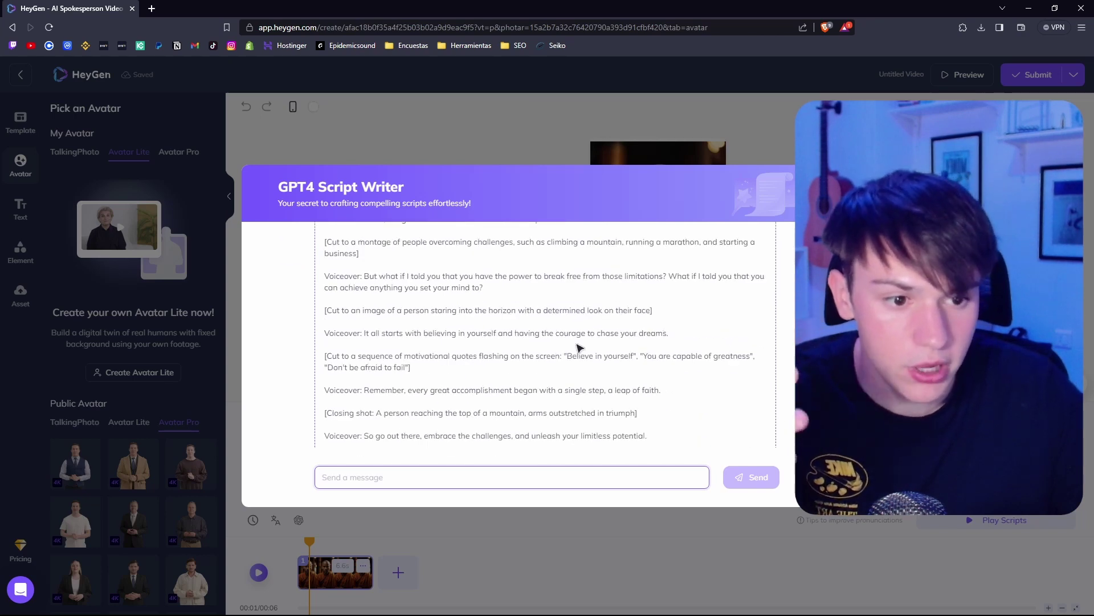
scroll(577, 351, "up", 1)
scroll(580, 351, "down", 6)
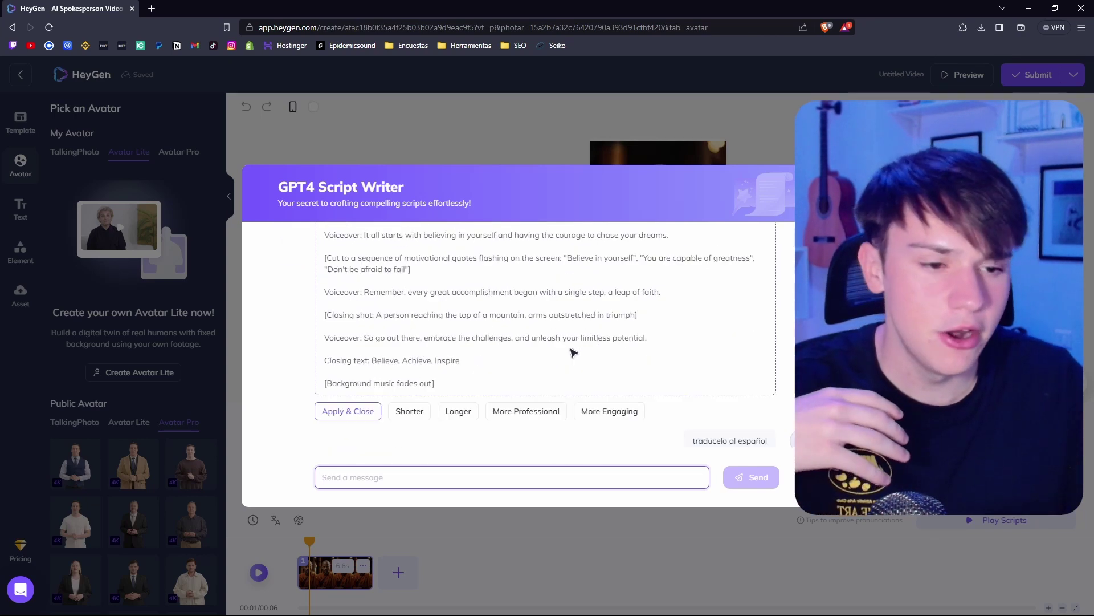
scroll(714, 369, "down", 2)
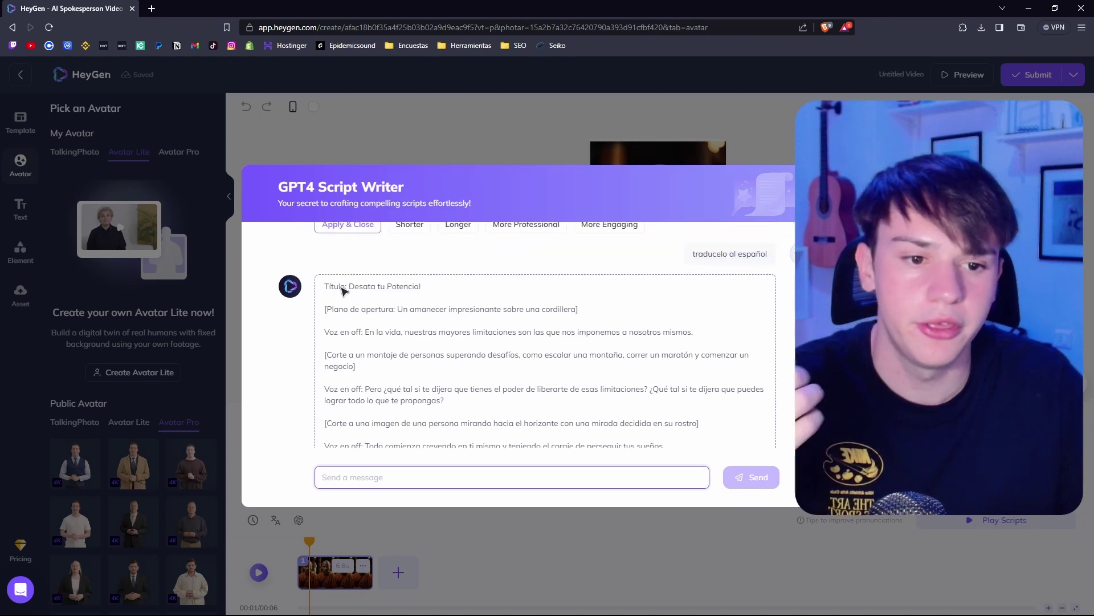
scroll(365, 314, "down", 8)
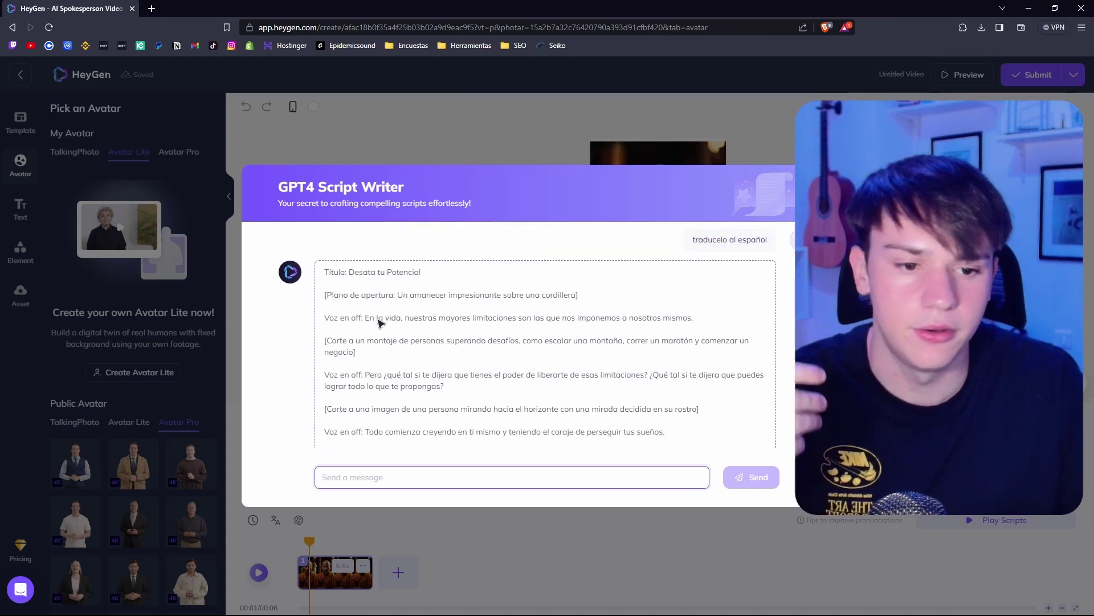
scroll(410, 331, "down", 1)
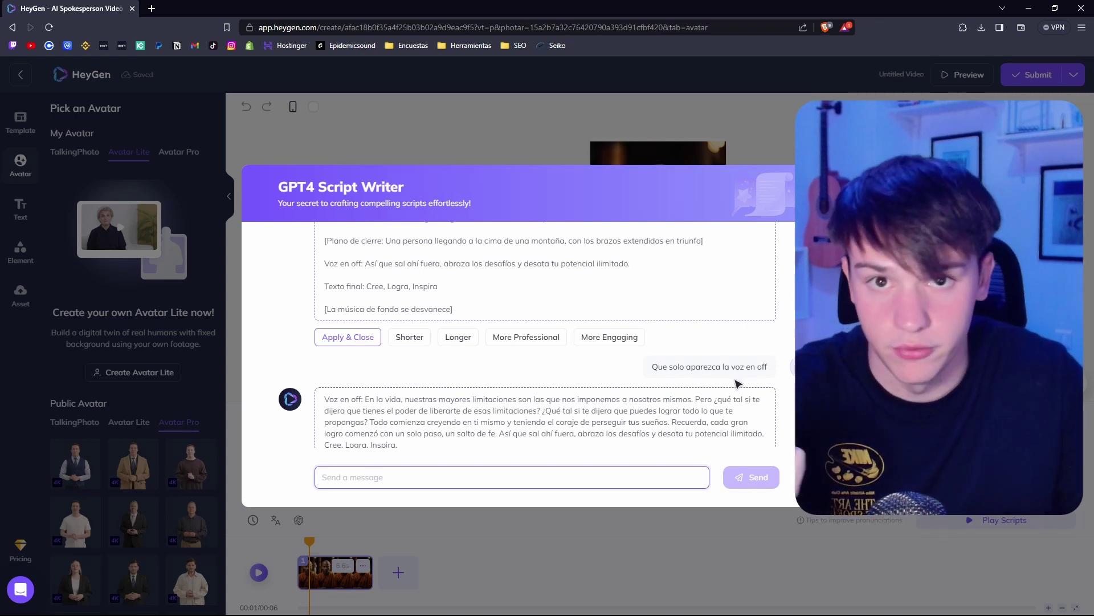
scroll(741, 384, "down", 1)
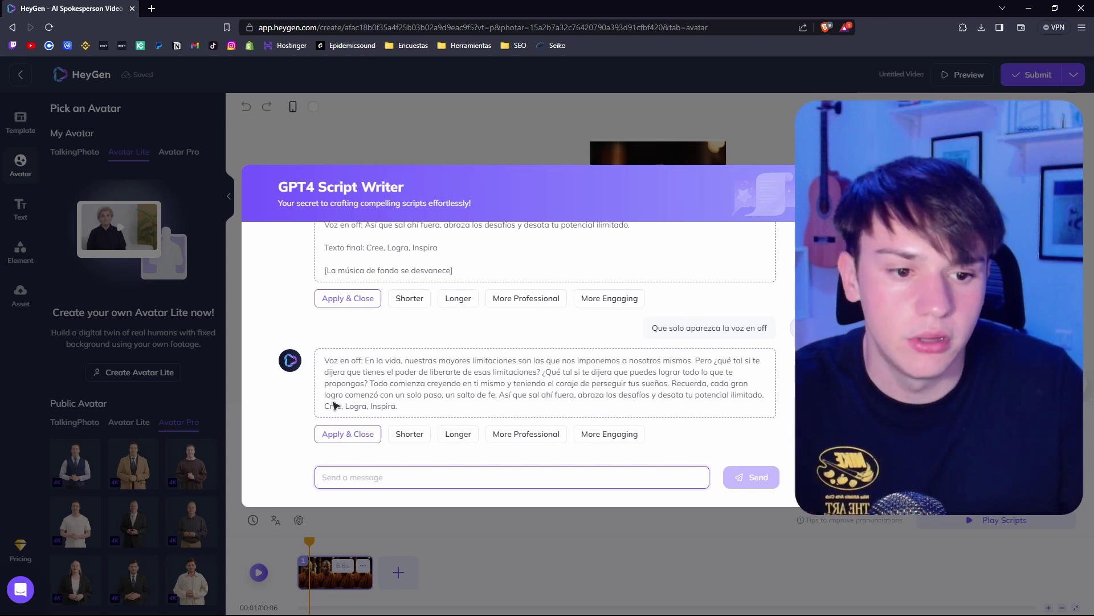
left_click(399, 411)
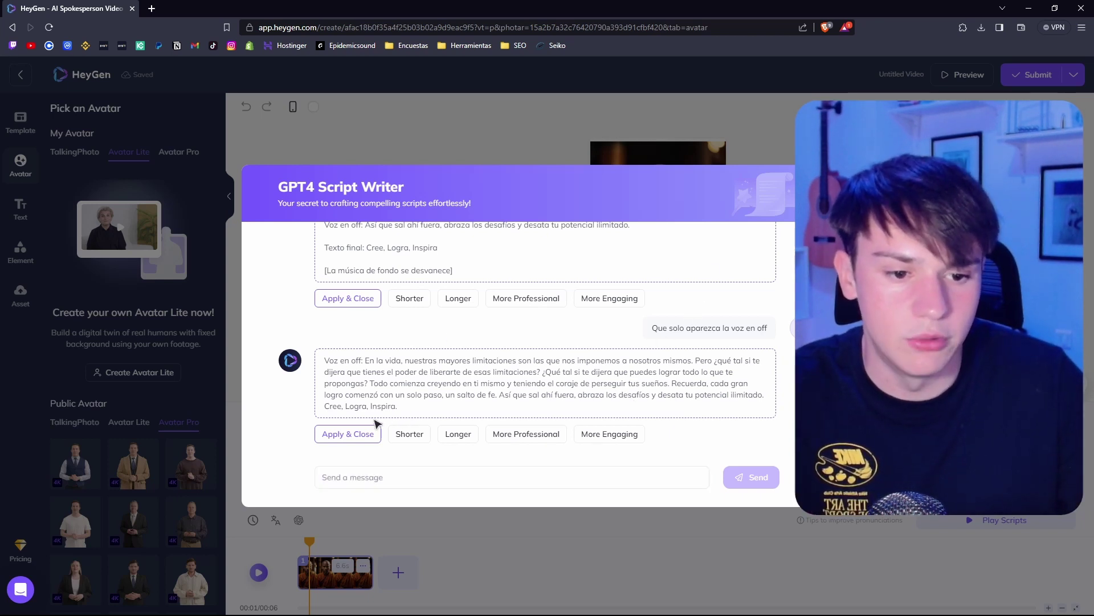
left_click(347, 435)
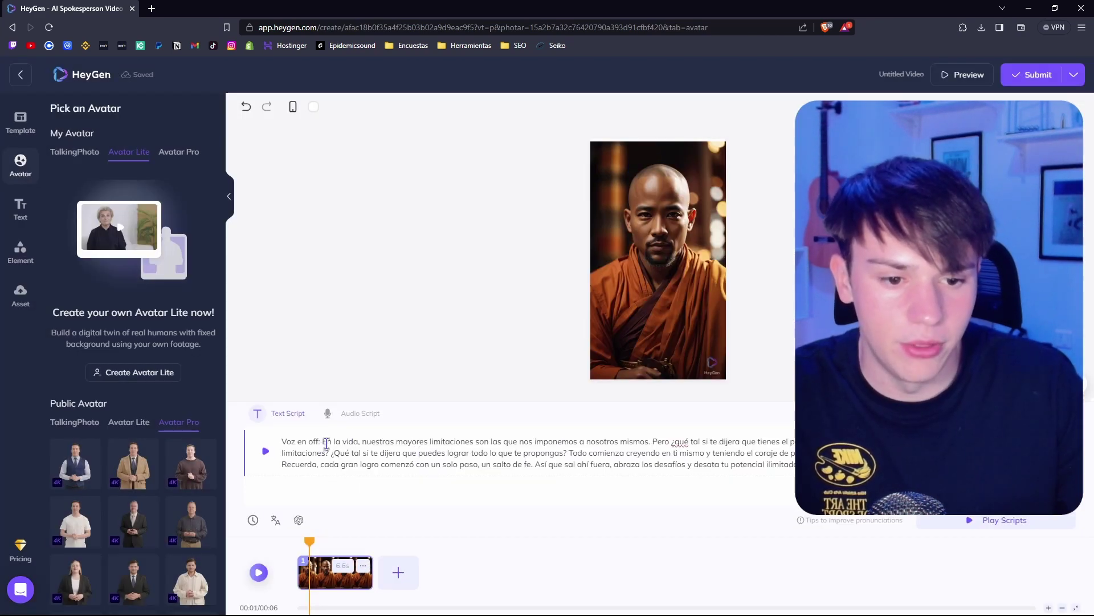
left_click_drag(323, 443, 272, 444)
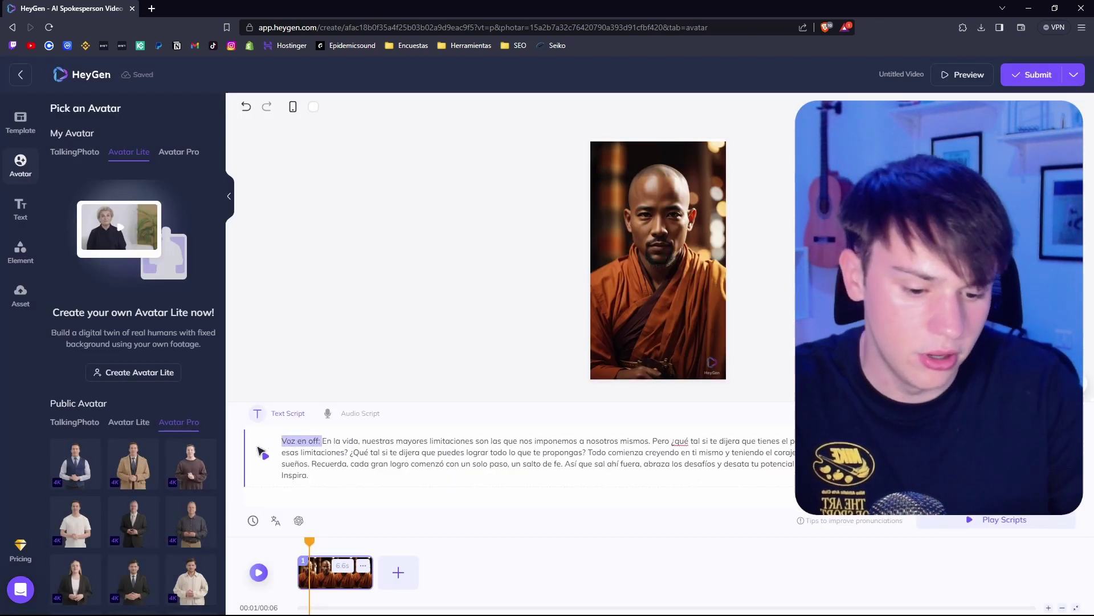
key("BackSpace")
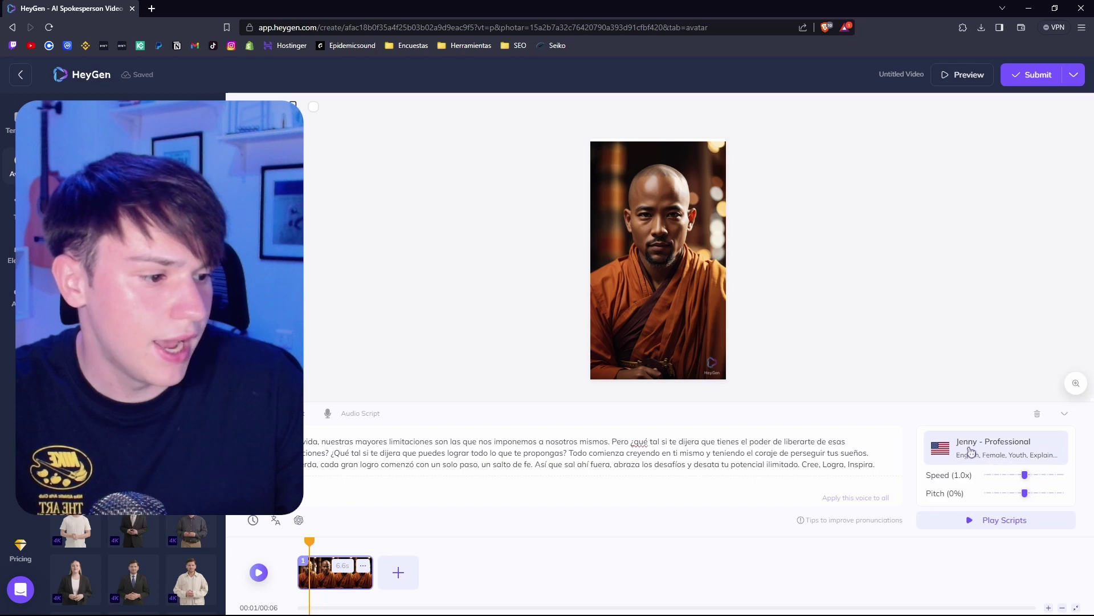
Open the AI voice selection for the script and filter the voice library to Spanish.
left_click(959, 450)
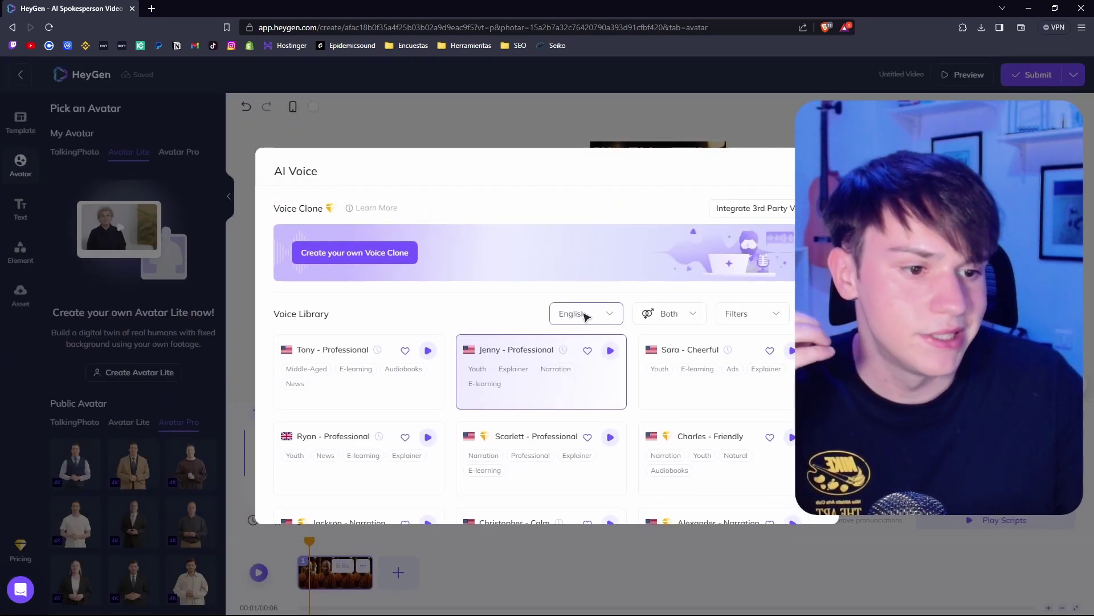
left_click(588, 312)
scroll(581, 373, "down", 10)
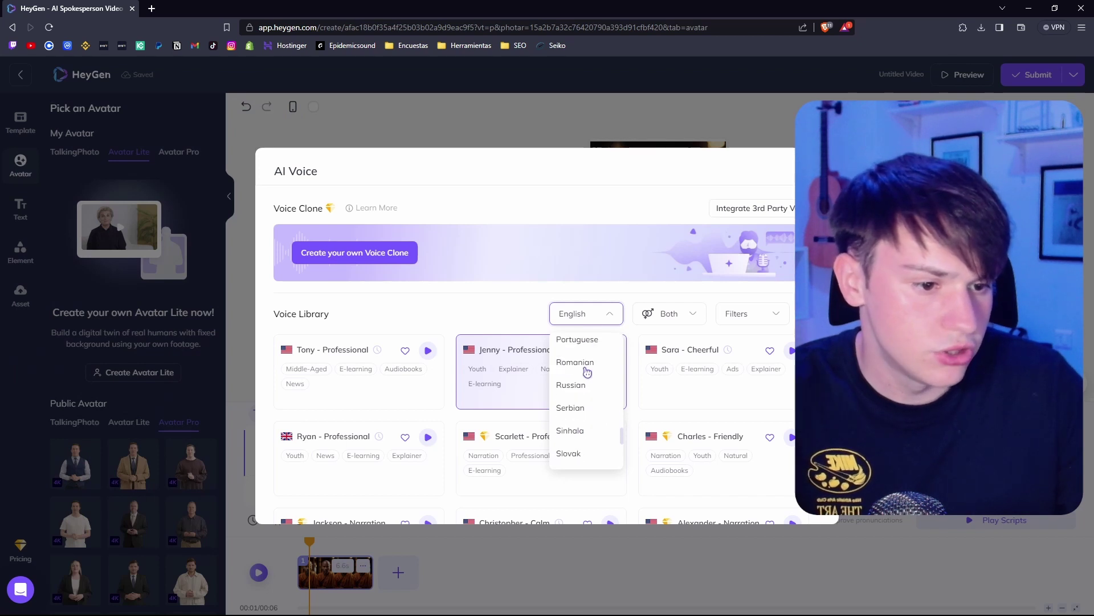
left_click(593, 372)
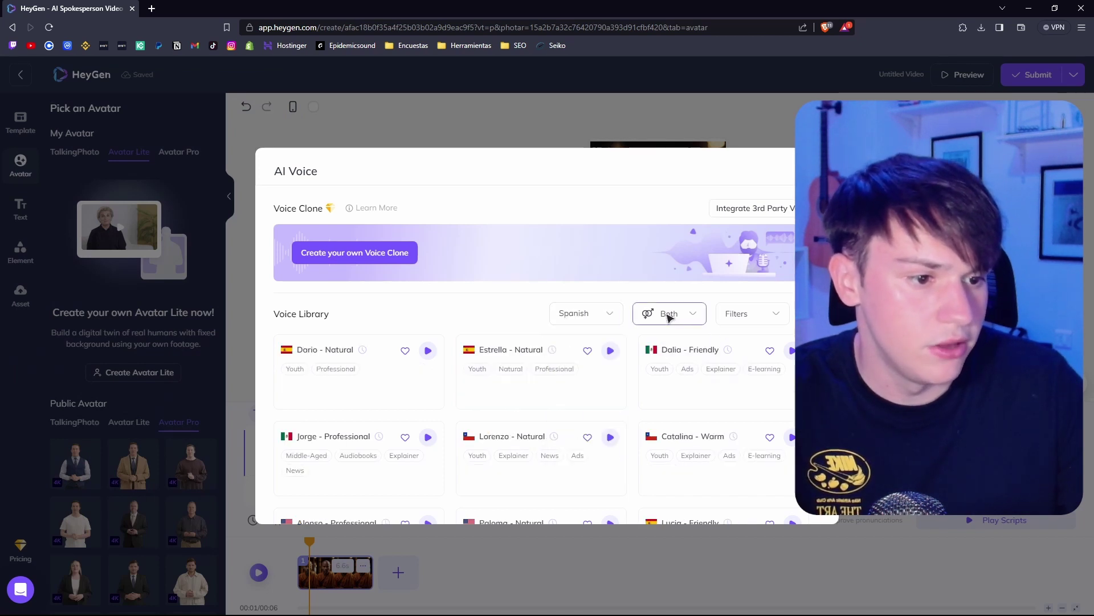
Narrow the Spanish voices to male ones and browse the filtered voice library.
left_click(668, 313)
left_click(664, 376)
scroll(496, 353, "down", 2)
scroll(513, 347, "down", 1)
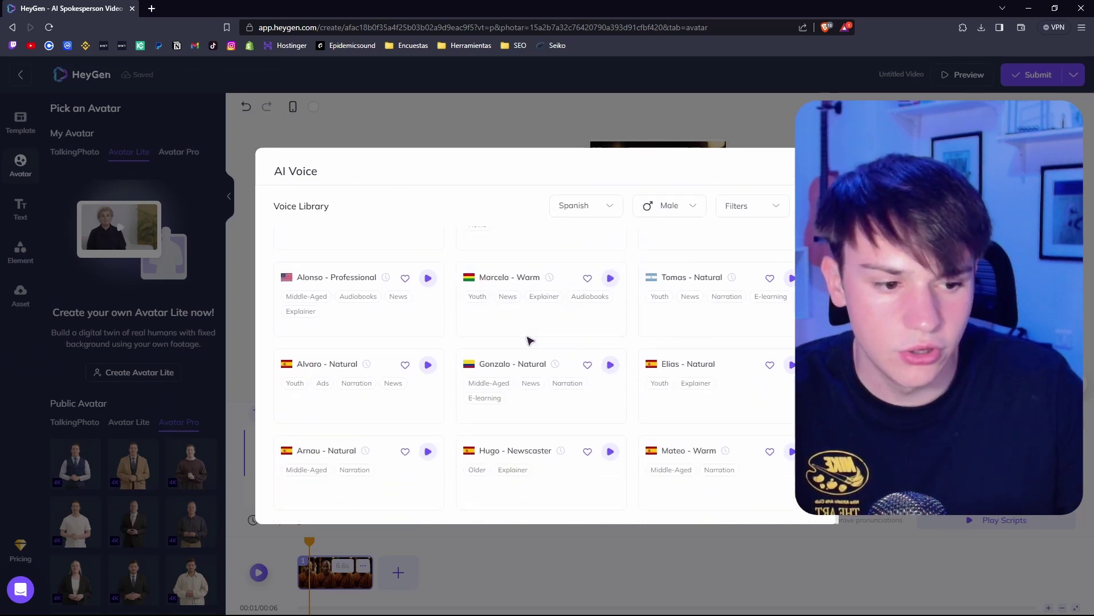
scroll(509, 346, "up", 3)
left_click(581, 315)
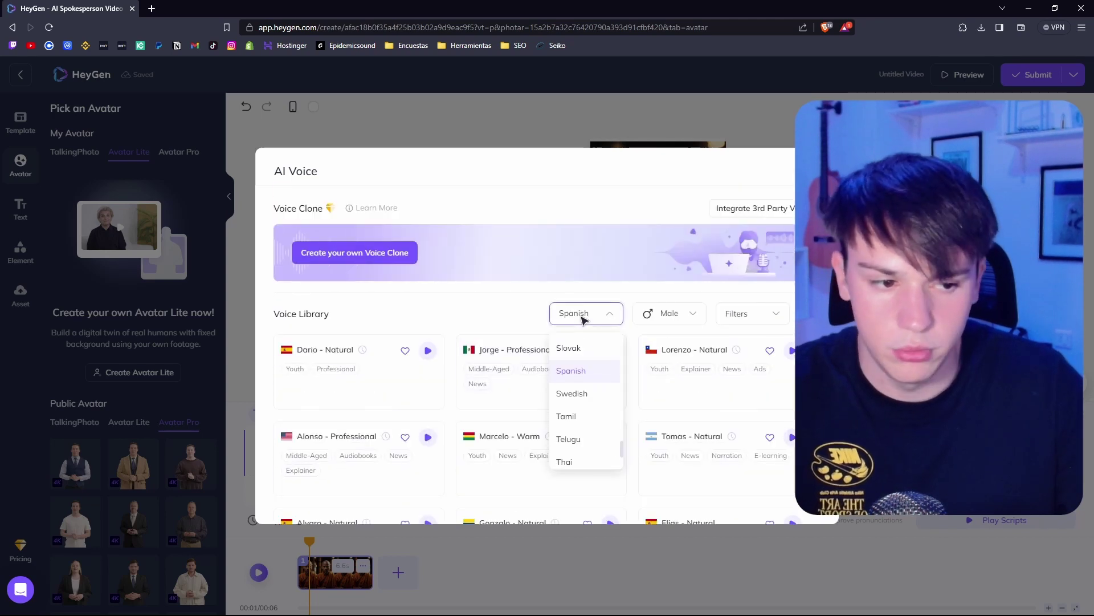
left_click(583, 315)
scroll(583, 319, "down", 2)
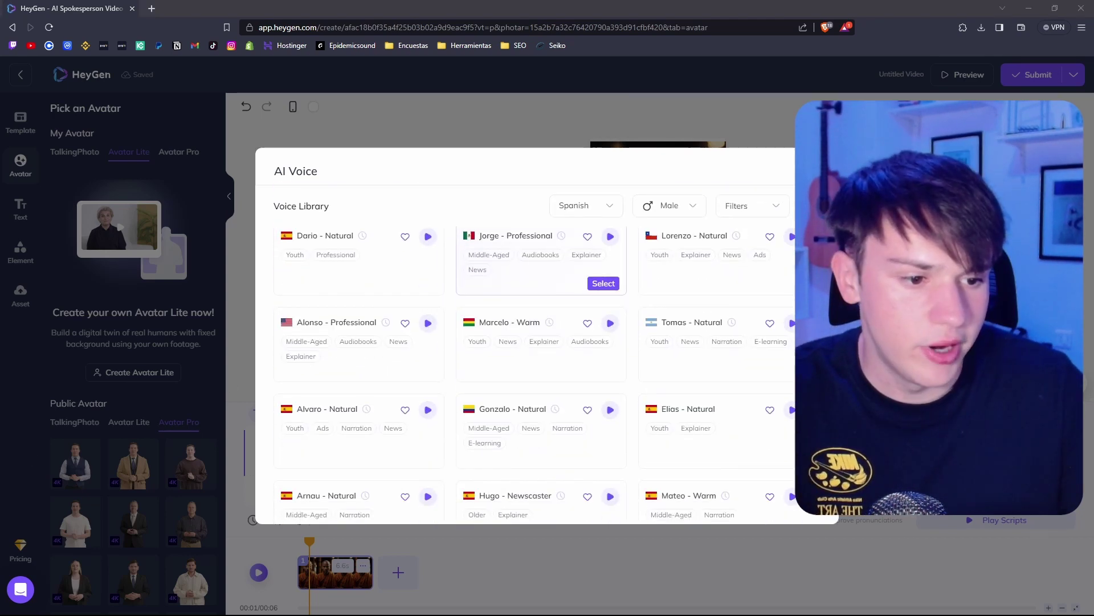
Listen to the sample of the Spanish "Mateo - Warm" voice and select it for the script.
scroll(428, 399, "down", 1)
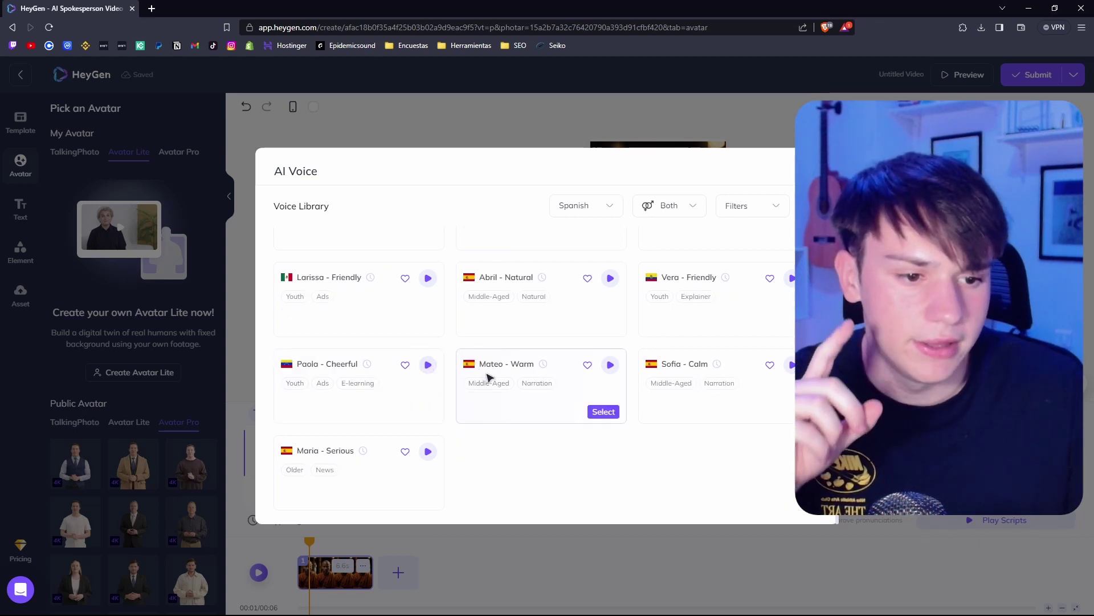
left_click(615, 369)
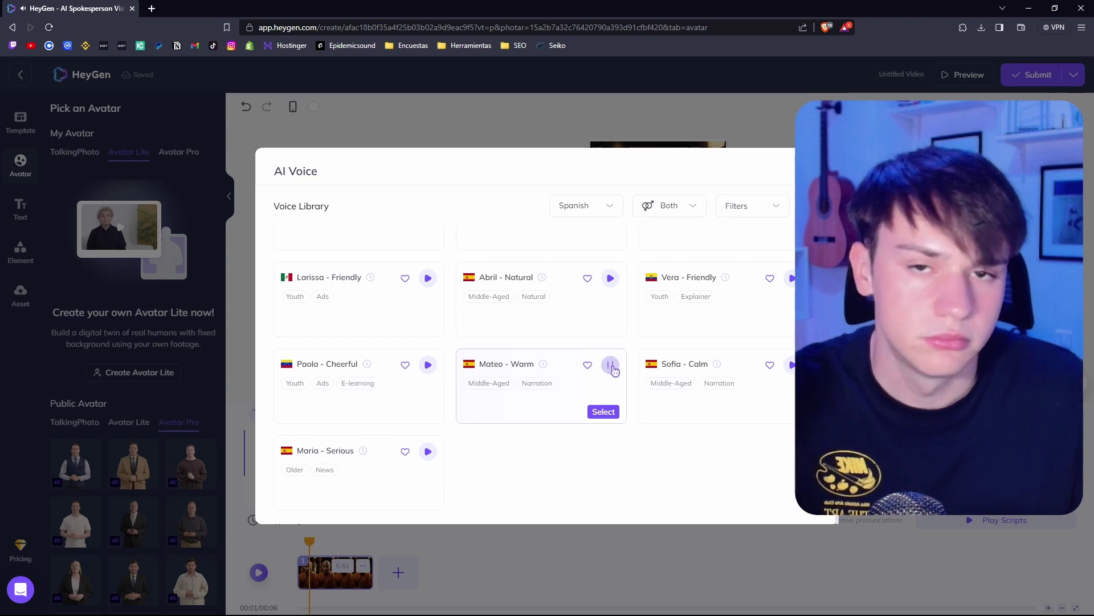
left_click(611, 366)
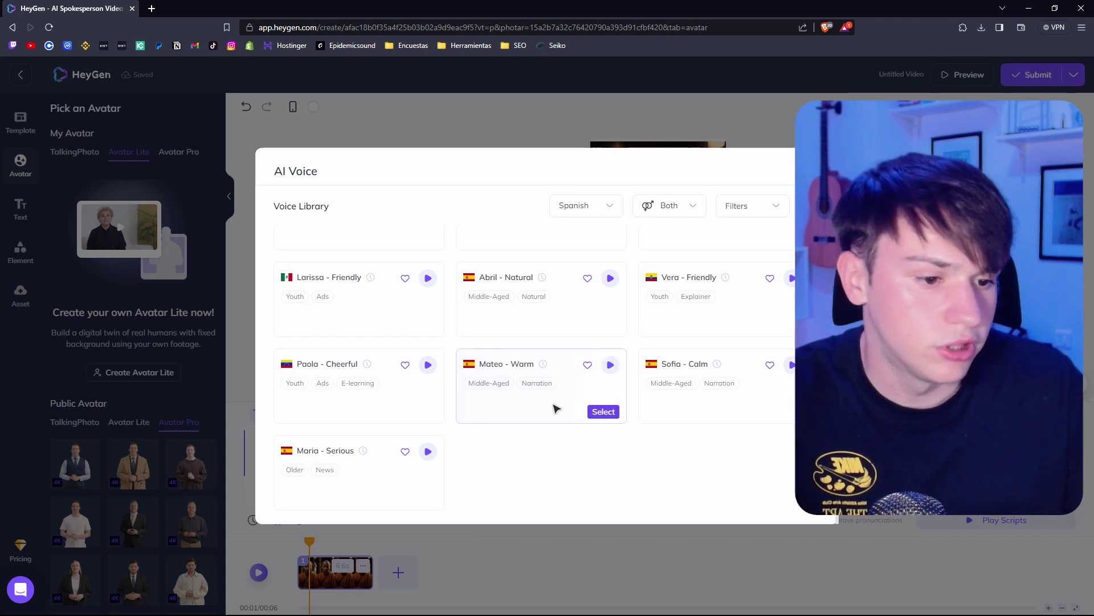
left_click(604, 413)
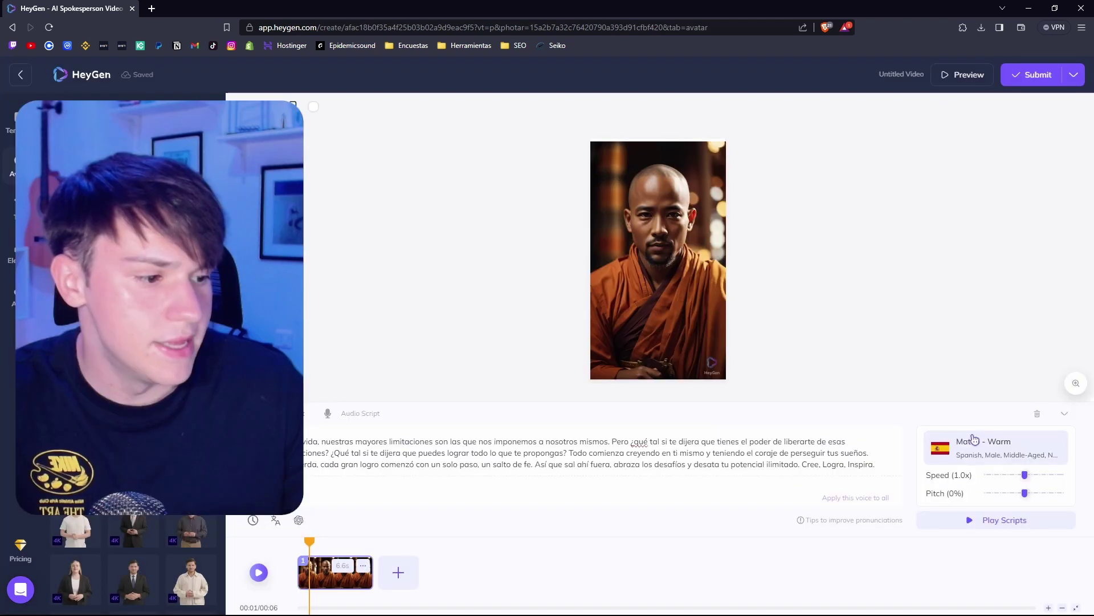
Submit the video for rendering and open the newest finished video in the full-screen player.
left_click(1039, 74)
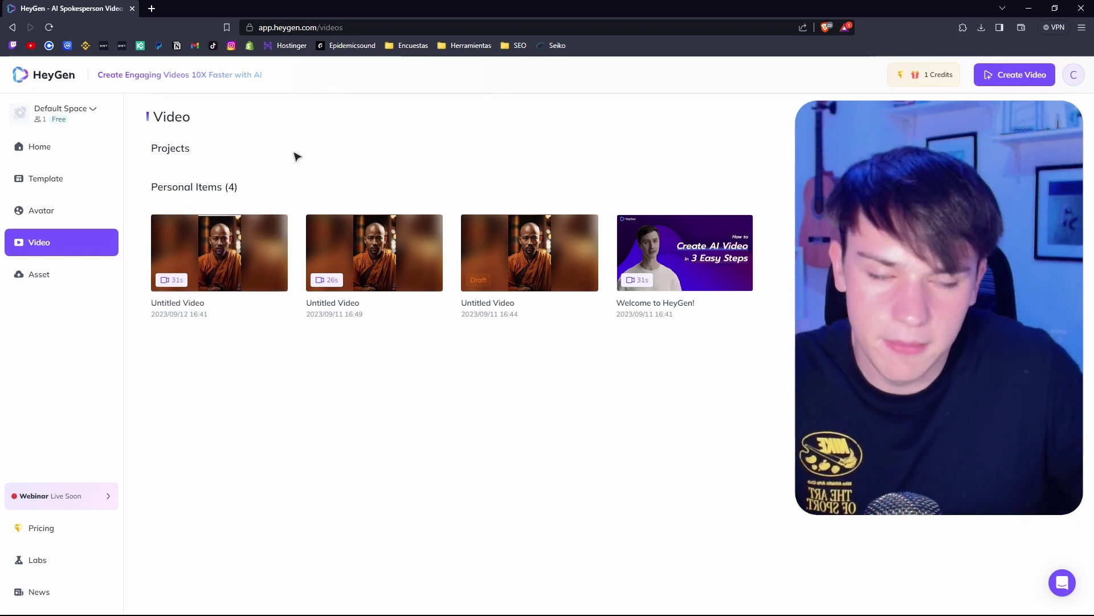
left_click(220, 257)
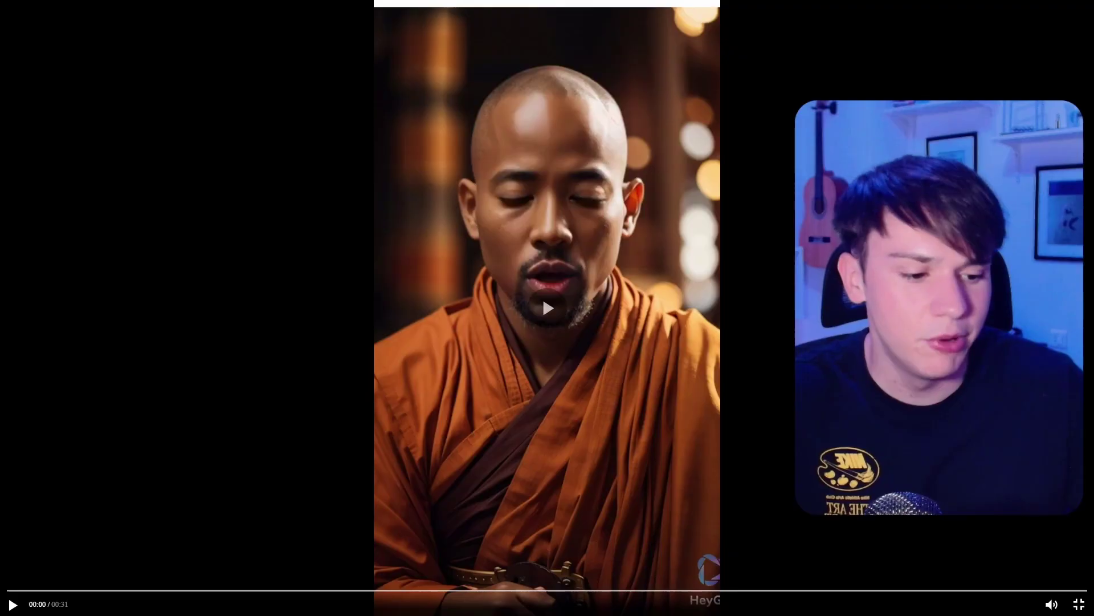
left_click(108, 515)
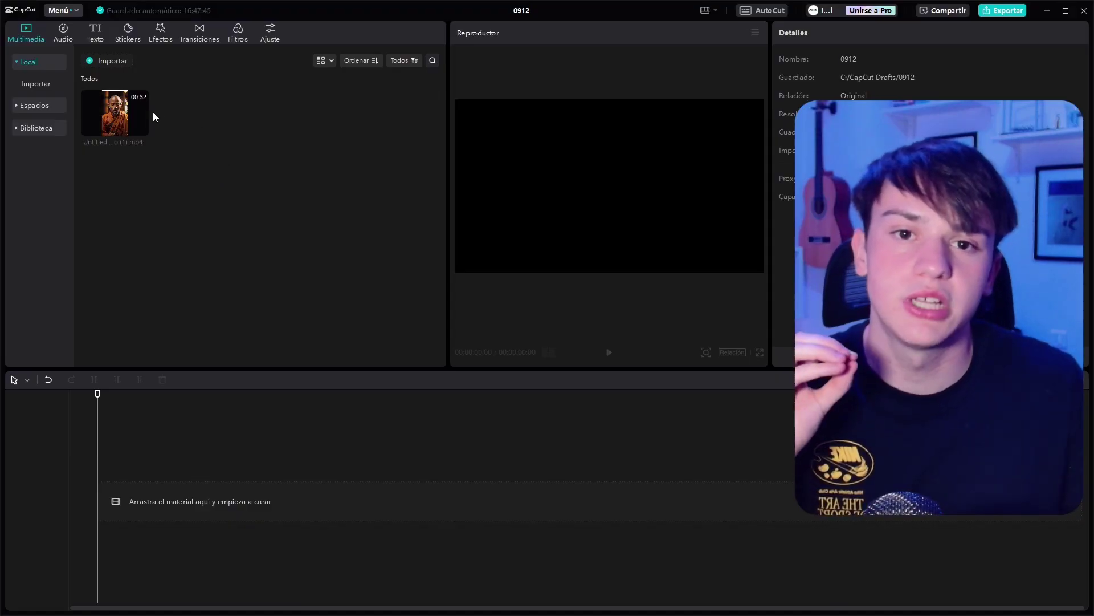
Switch to CapCut and place the imported monk video at the start of the empty timeline.
left_click_drag(104, 118, 97, 502)
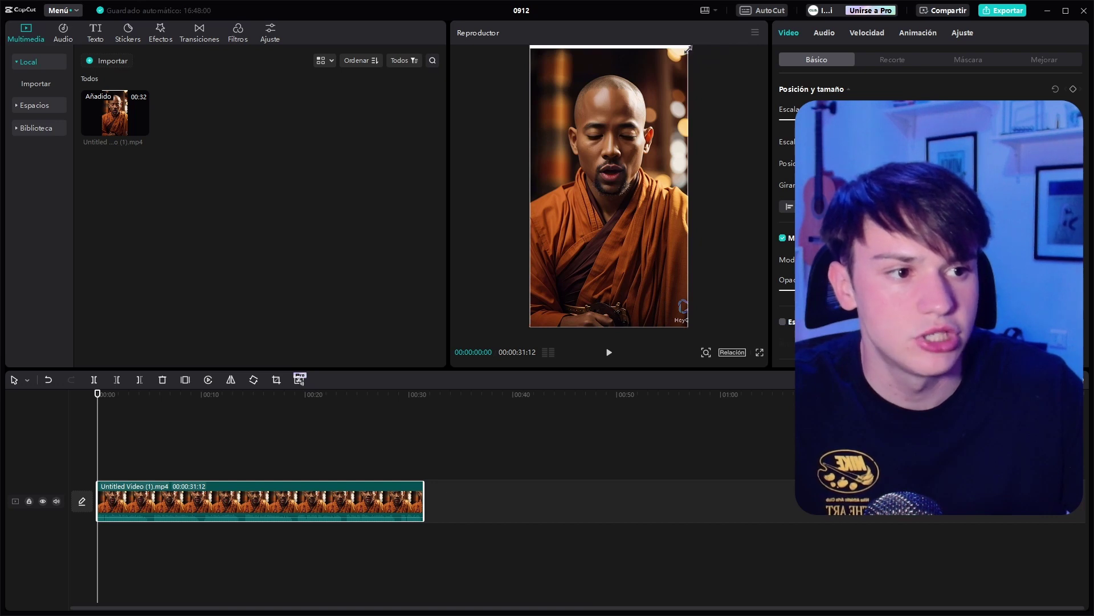
Enlarge the monk clip slightly beyond the frame in the preview to push the corner watermark out of view.
left_click_drag(688, 45, 693, 40)
left_click(733, 179)
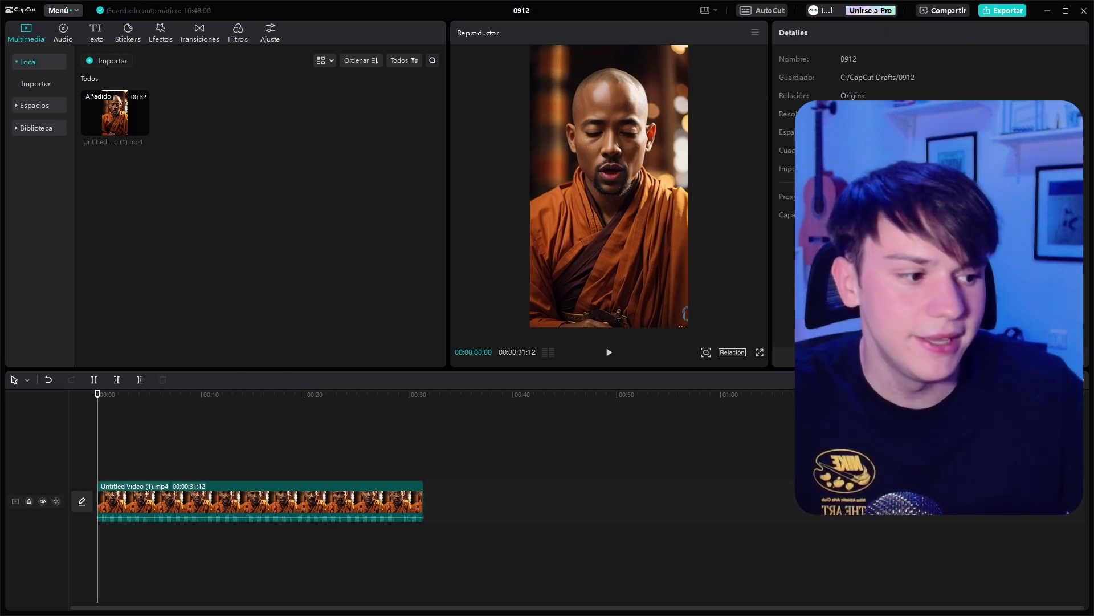
key("ctrl+equal")
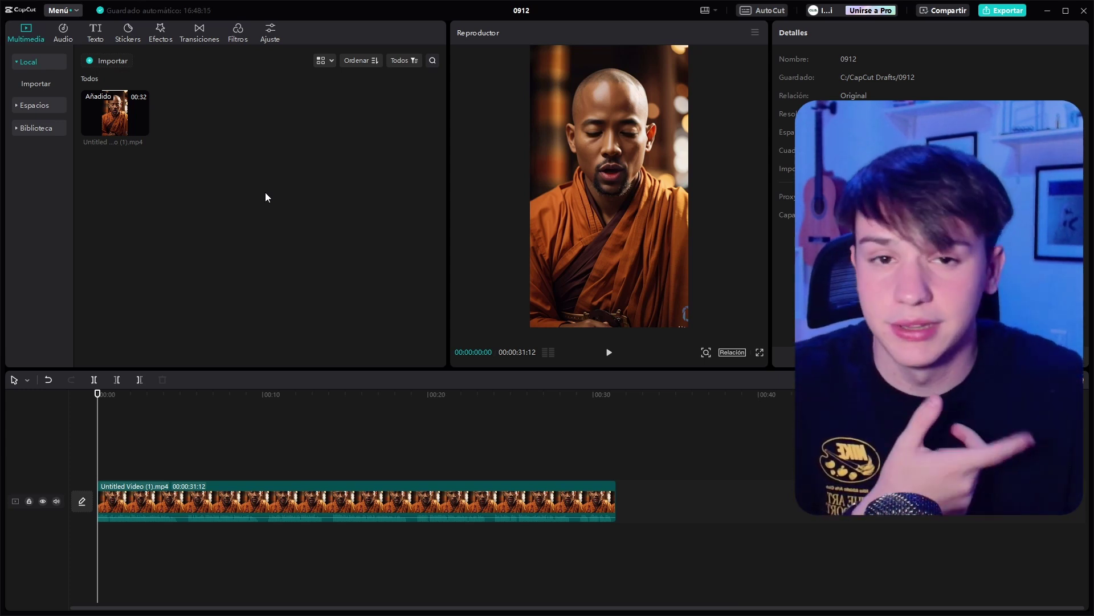
Generate automatic subtitles for the monk video in Español (Latinoamérica).
left_click(95, 32)
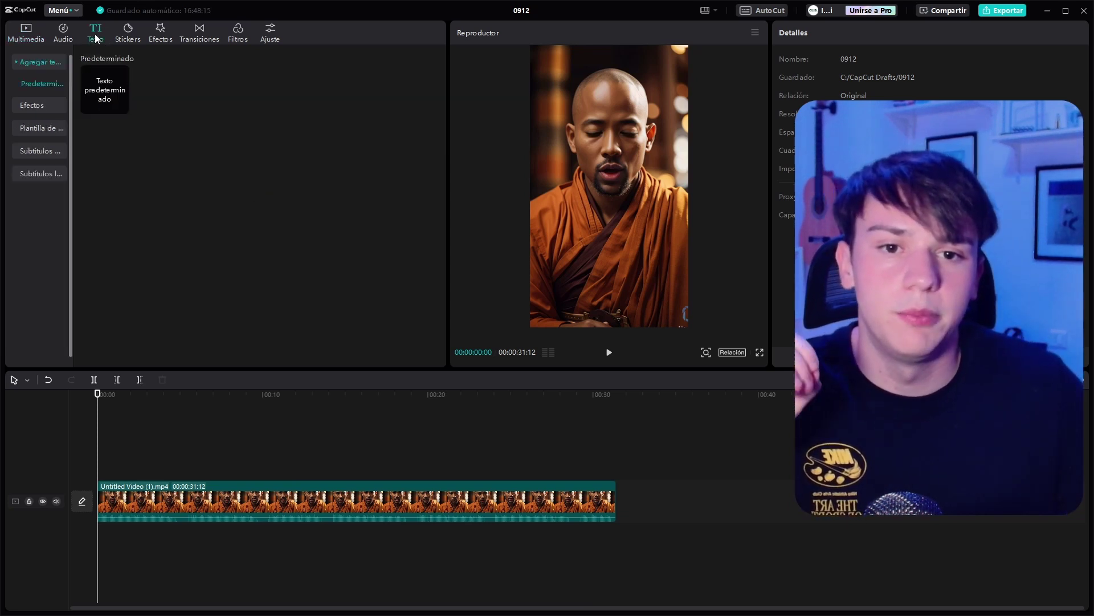
left_click(42, 151)
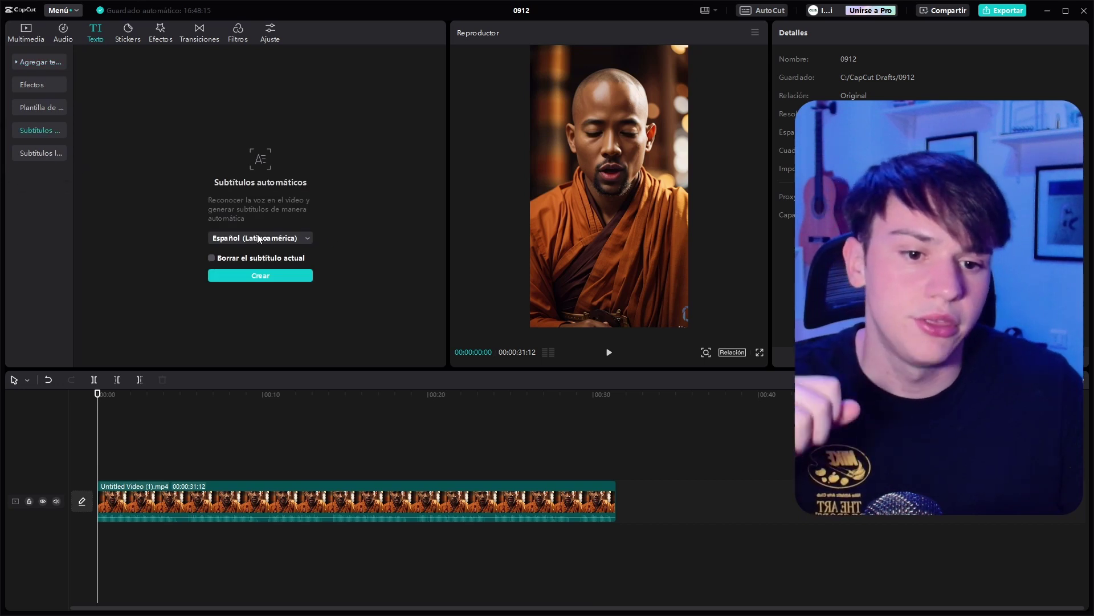
left_click(260, 275)
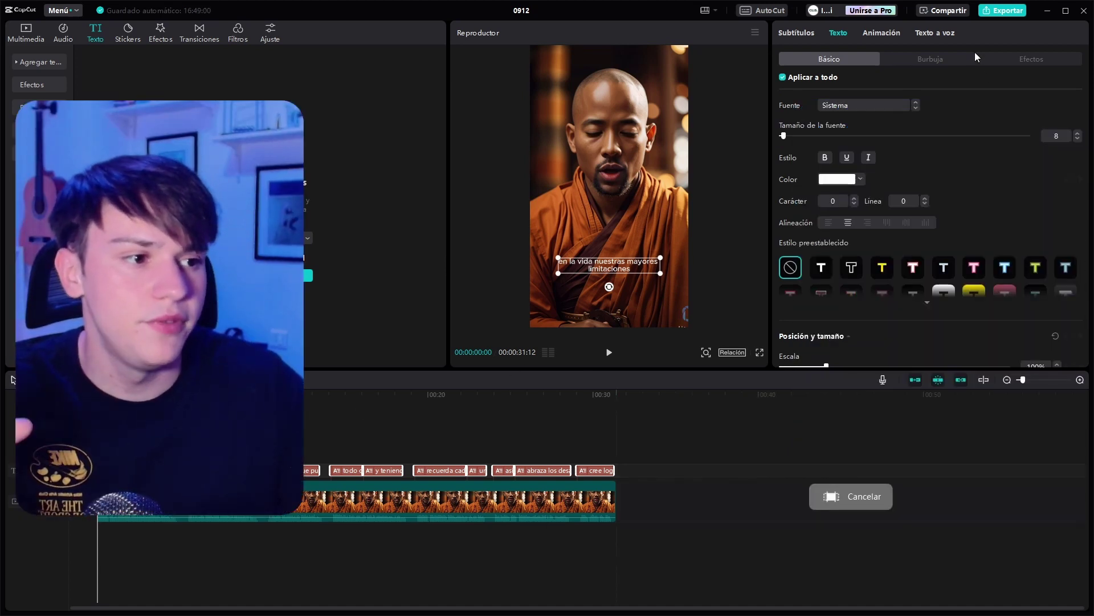
Style all subtitles with the yellow preset, the Aktifo-A-ExtraBold font and size 10, and move them slightly higher.
scroll(881, 227, "down", 1)
scroll(881, 227, "up", 1)
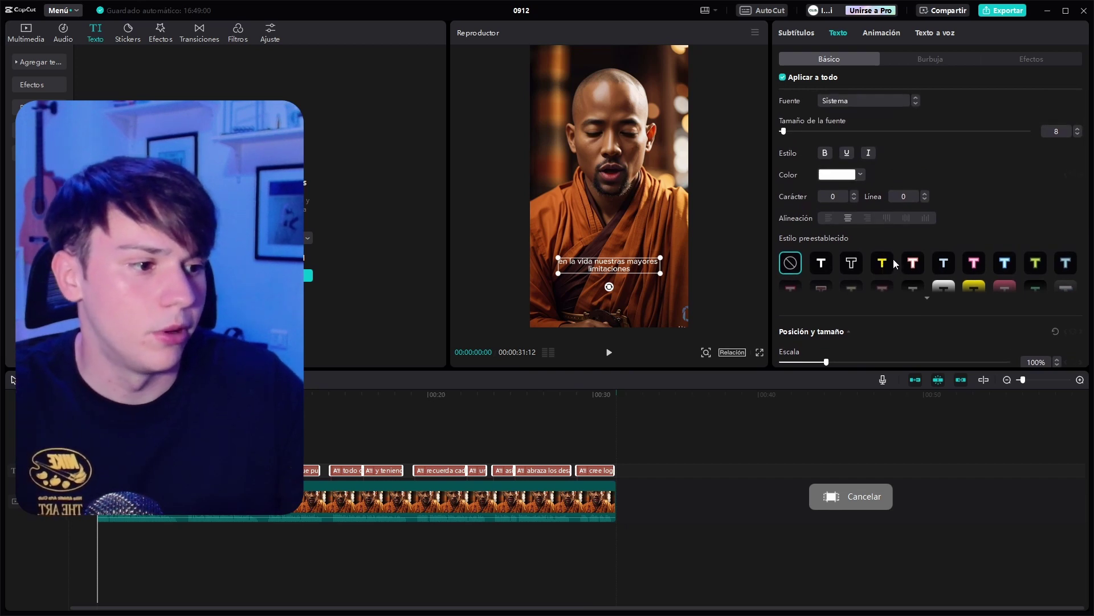
left_click(881, 262)
left_click(864, 105)
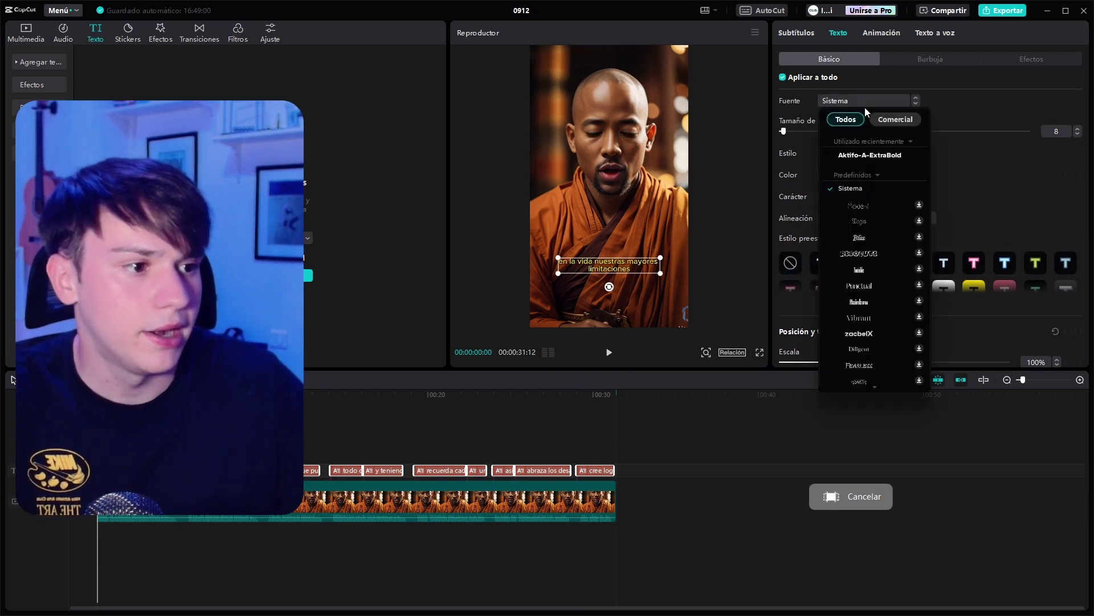
left_click(865, 150)
left_click_drag(783, 131, 785, 133)
left_click_drag(623, 265, 623, 253)
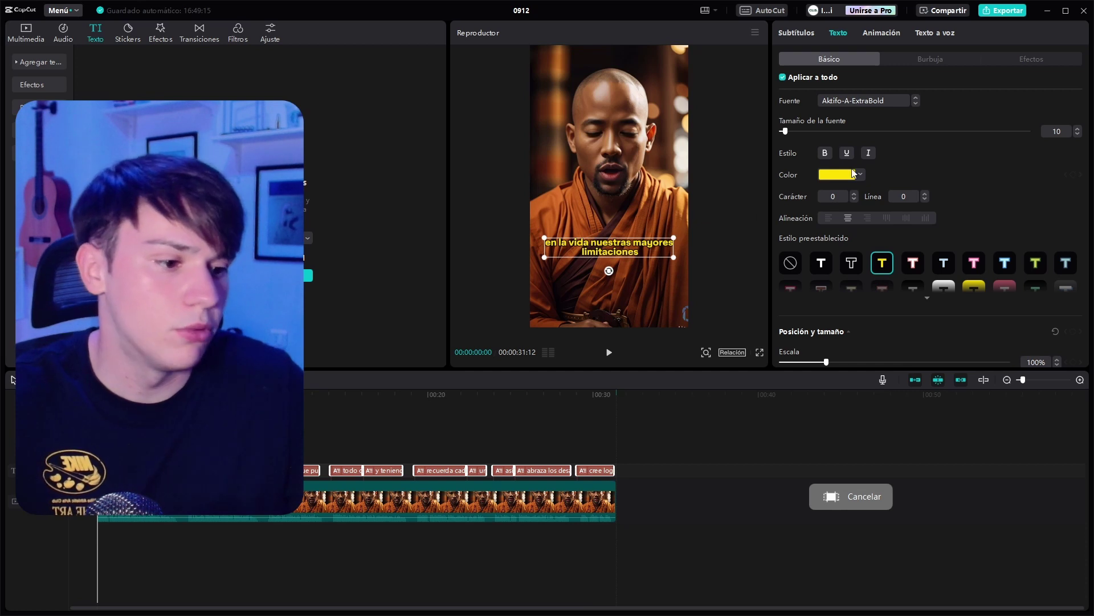
left_click(678, 215)
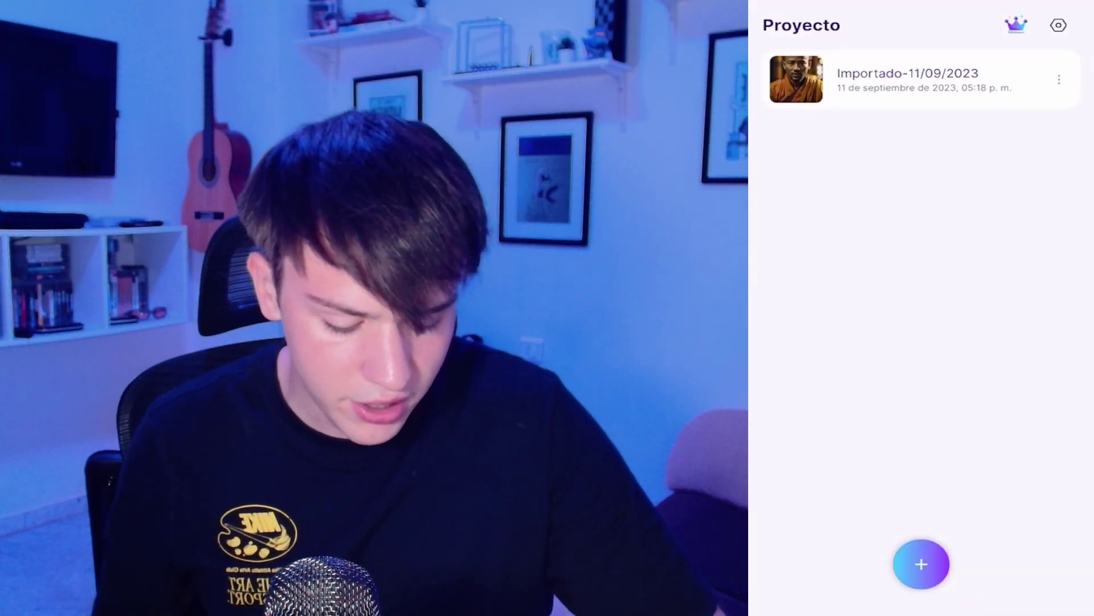
Start a new project with the monk video in the mobile captioning app and browse the caption font presets.
left_click(921, 564)
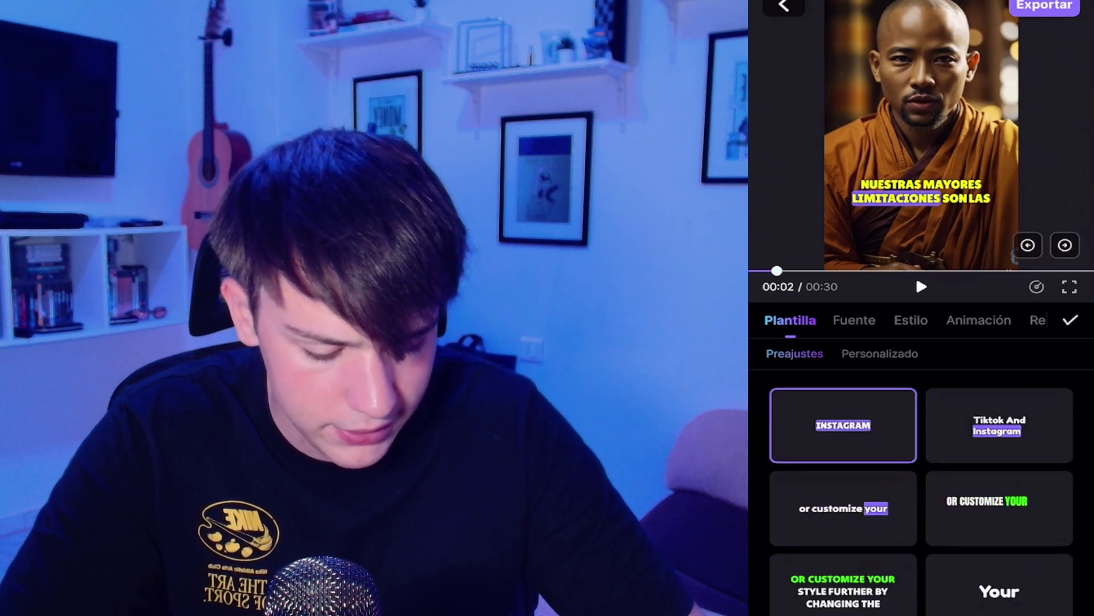
left_click(854, 320)
scroll(921, 491, "down", 2)
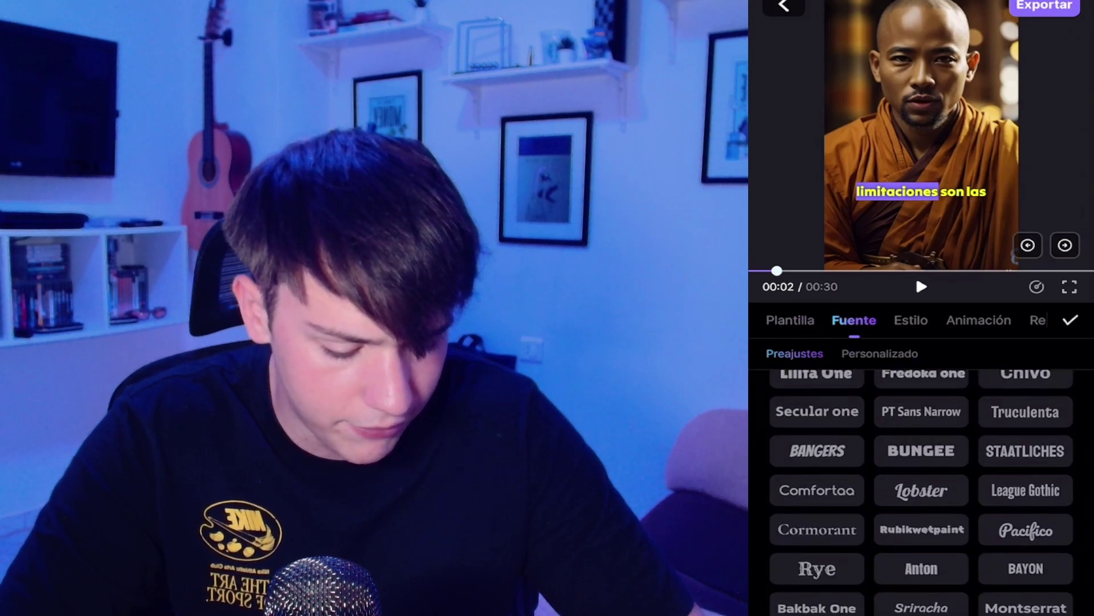
scroll(921, 491, "down", 2)
scroll(922, 490, "up", 2)
Change the background colour of the active caption text to lime yellow-green.
left_click(911, 320)
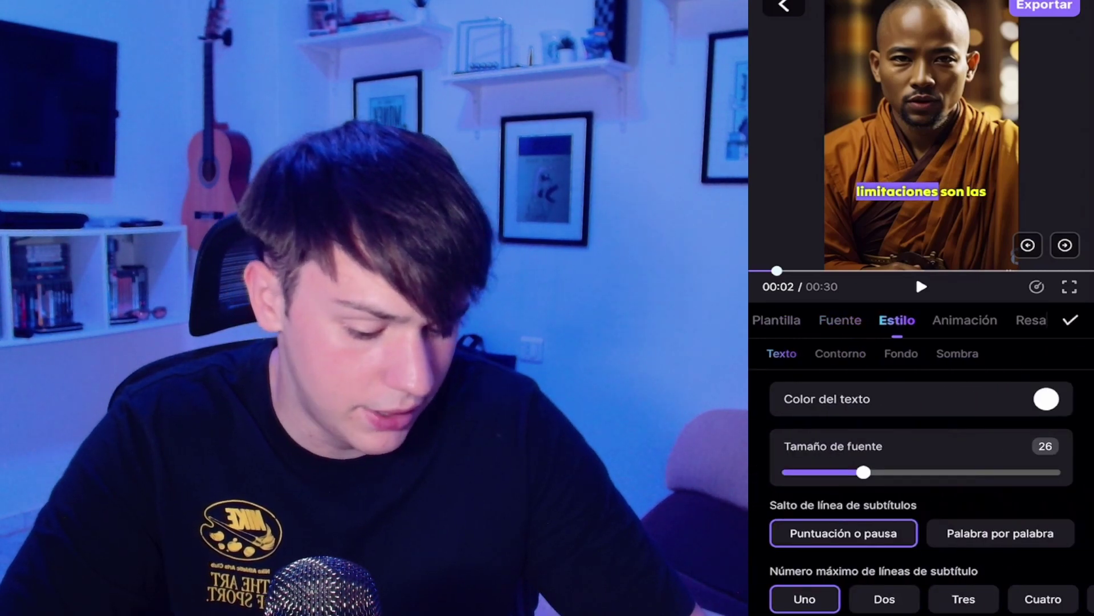
left_click(840, 354)
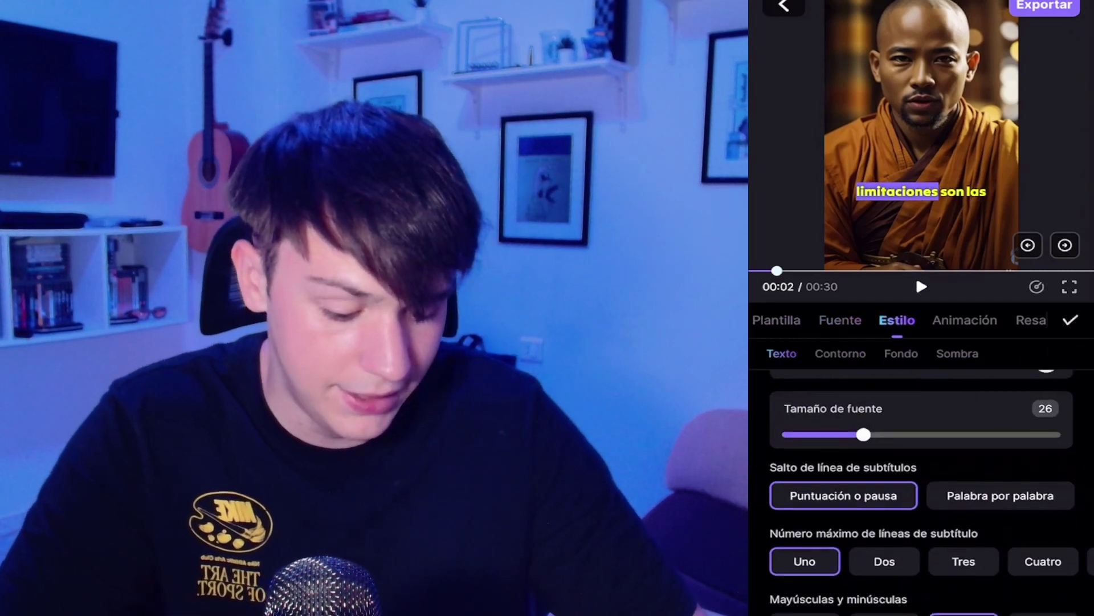
left_click(900, 353)
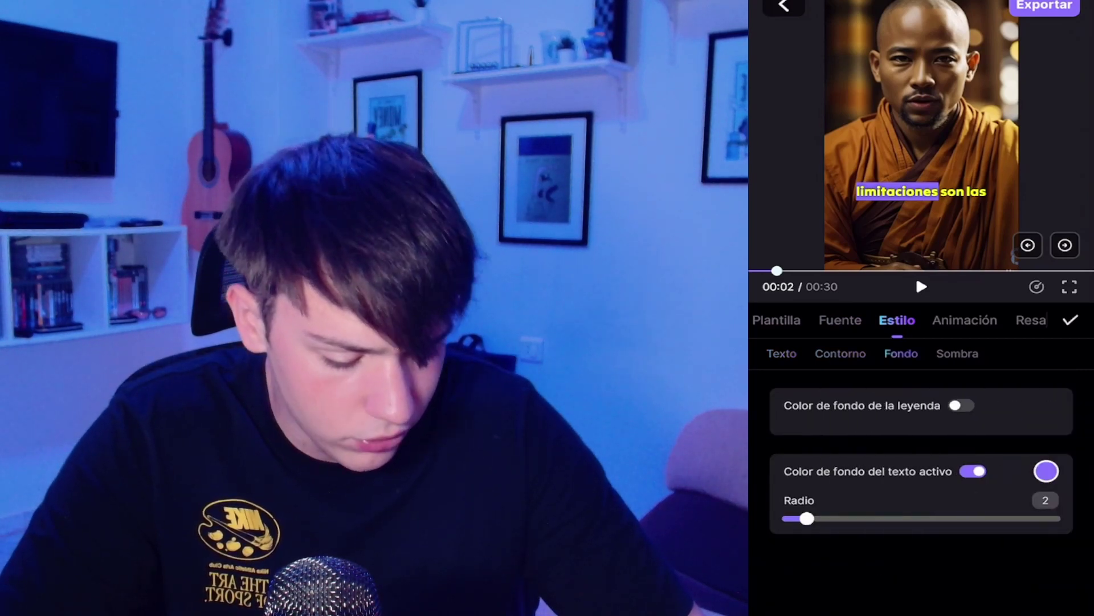
left_click(1047, 471)
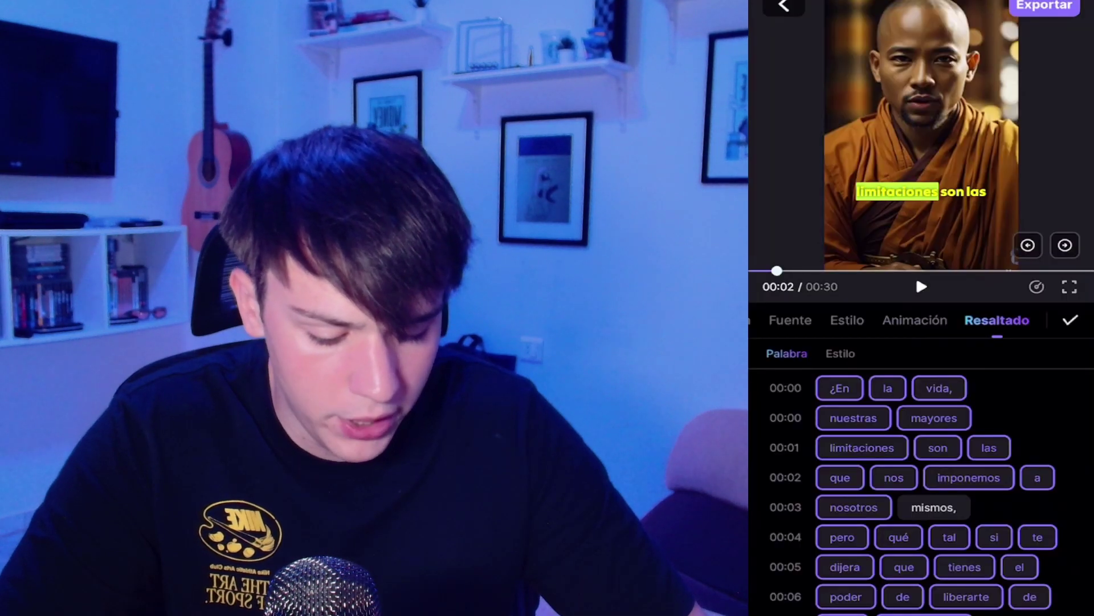
Review the highlighted caption words and set their word colour to red.
scroll(935, 490, "down", 3)
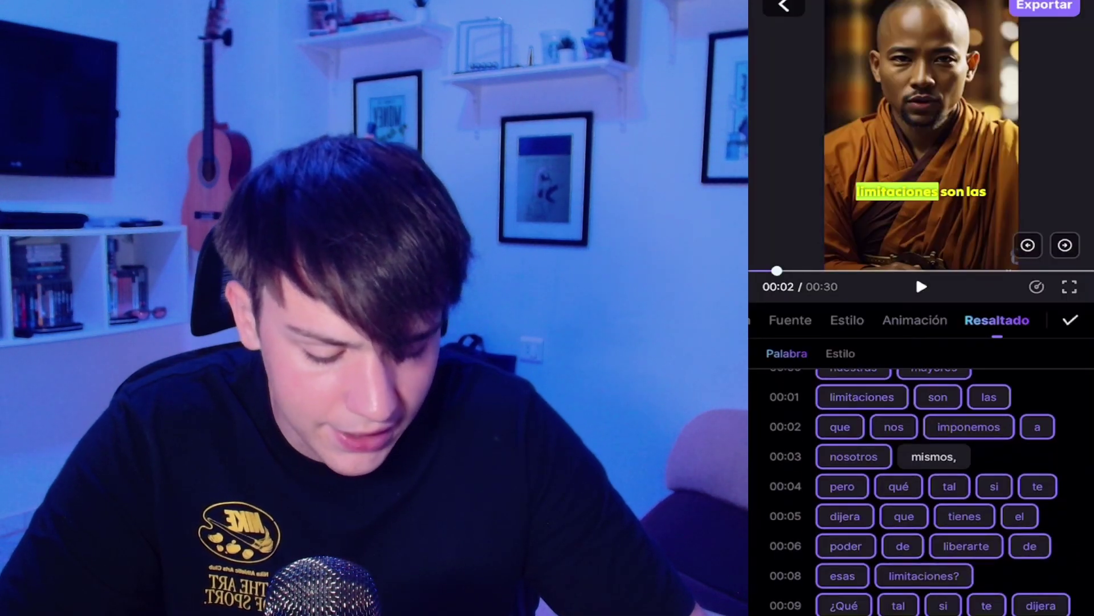
left_click(840, 354)
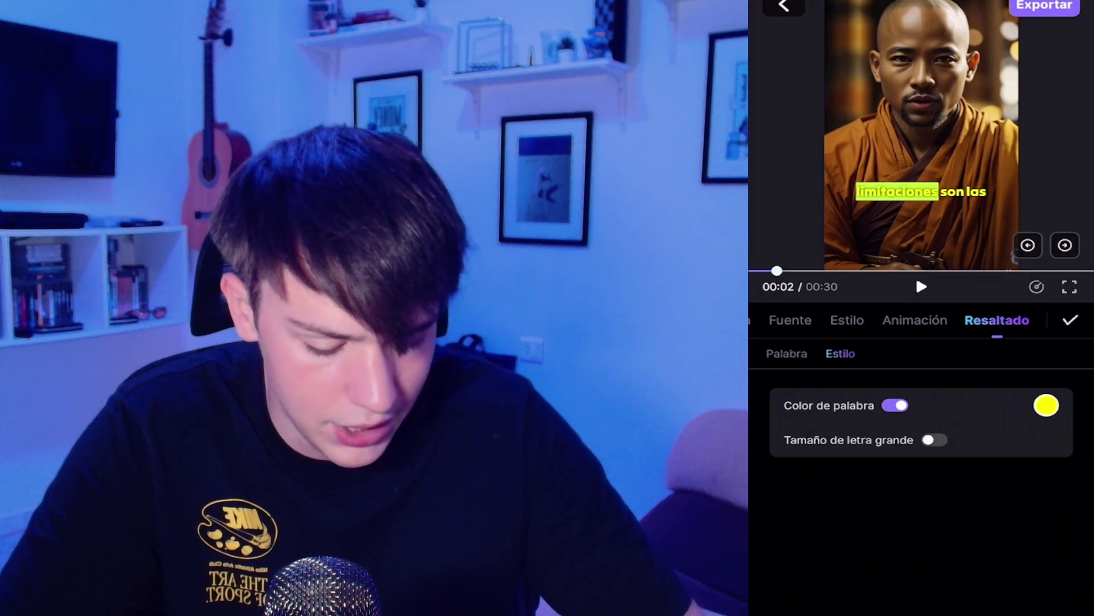
left_click(1047, 405)
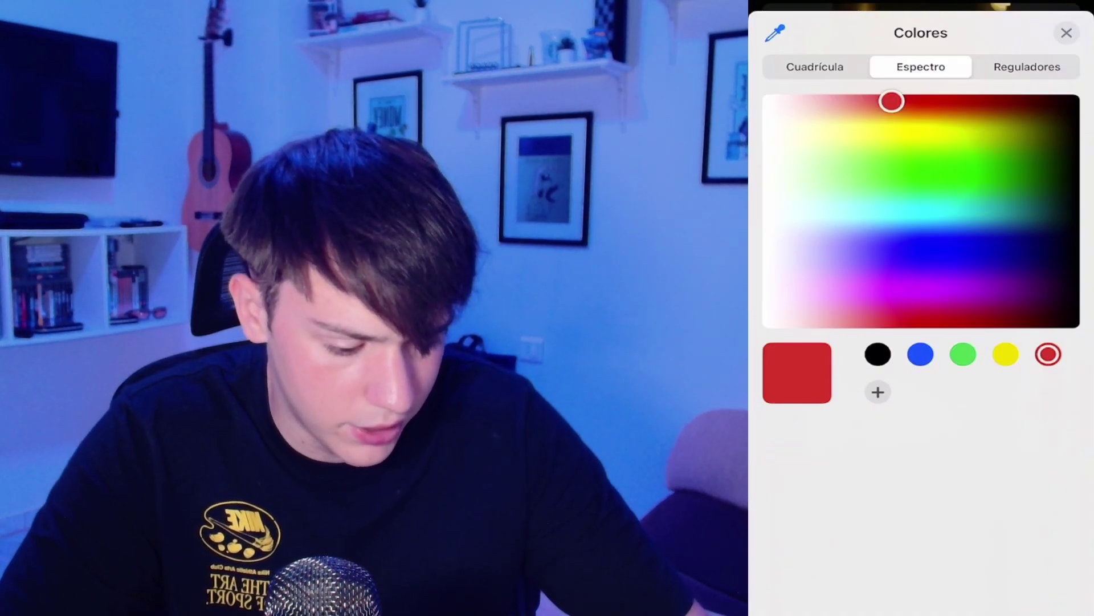
left_click(1067, 32)
Check the caption font presets again and view the captioned monk video in the full-screen preview.
left_click(845, 320)
left_click(840, 320)
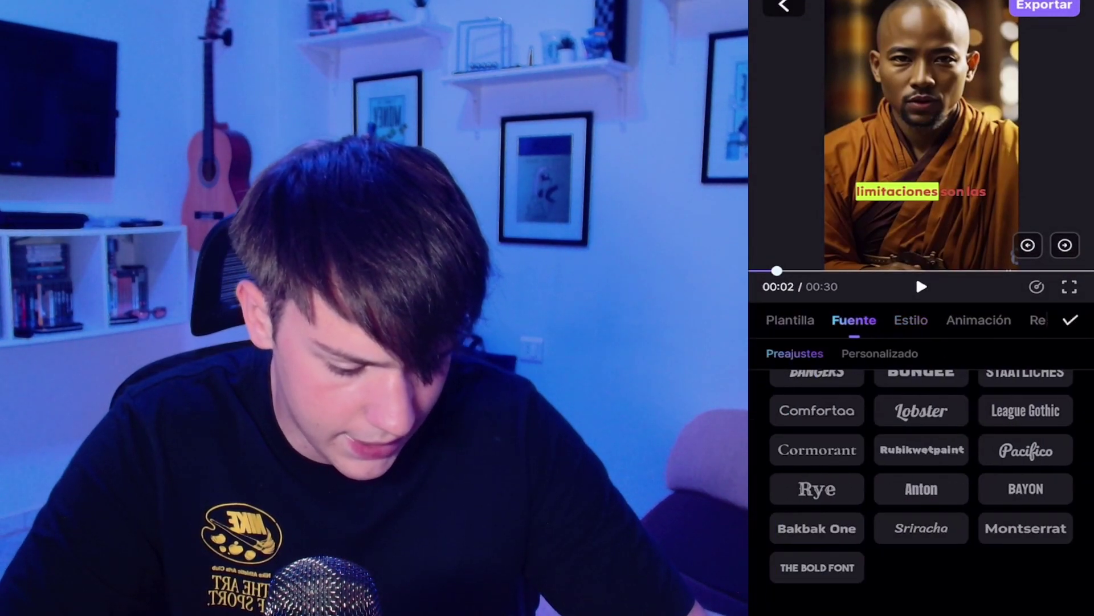
left_click(1038, 320)
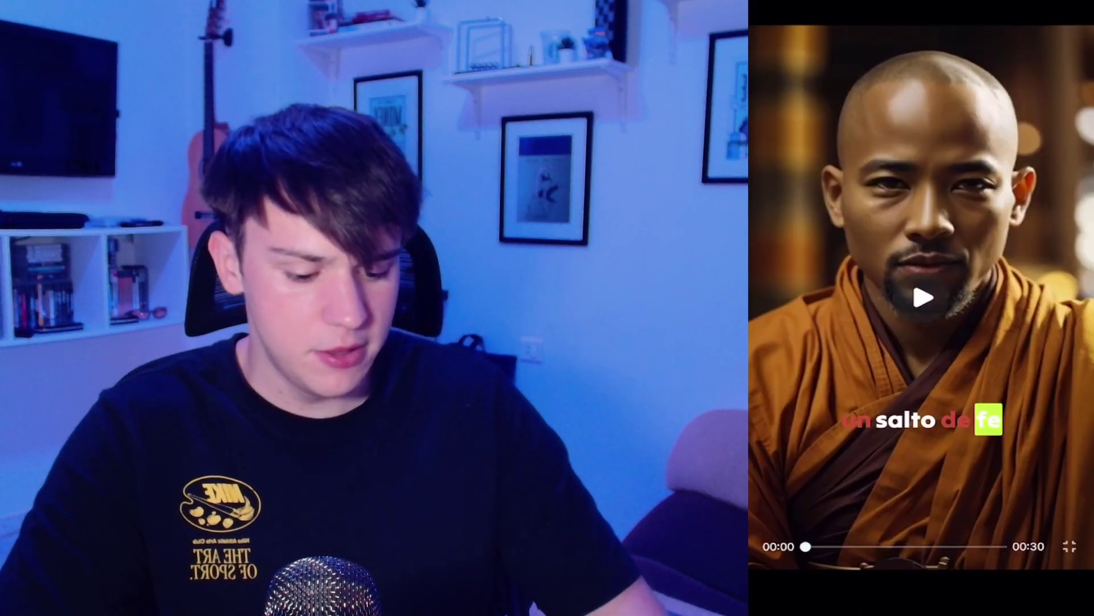